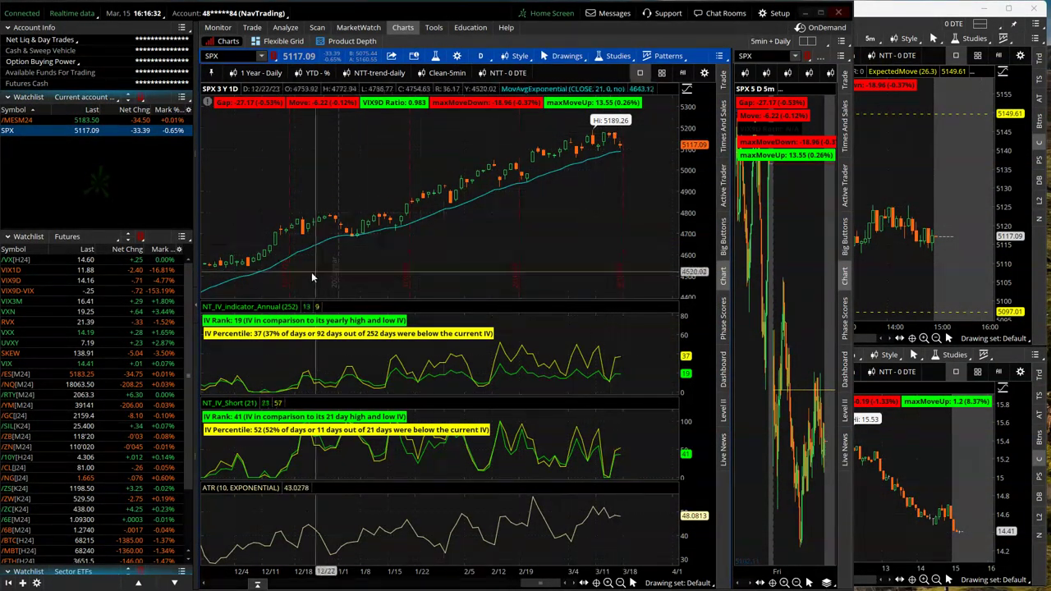
# Chart the futures contracts /ES, /NQ, /RTY, /YM, /GC, /SIL, /ZB, /ZN and /10Y in turn
pyautogui.click(20, 375)
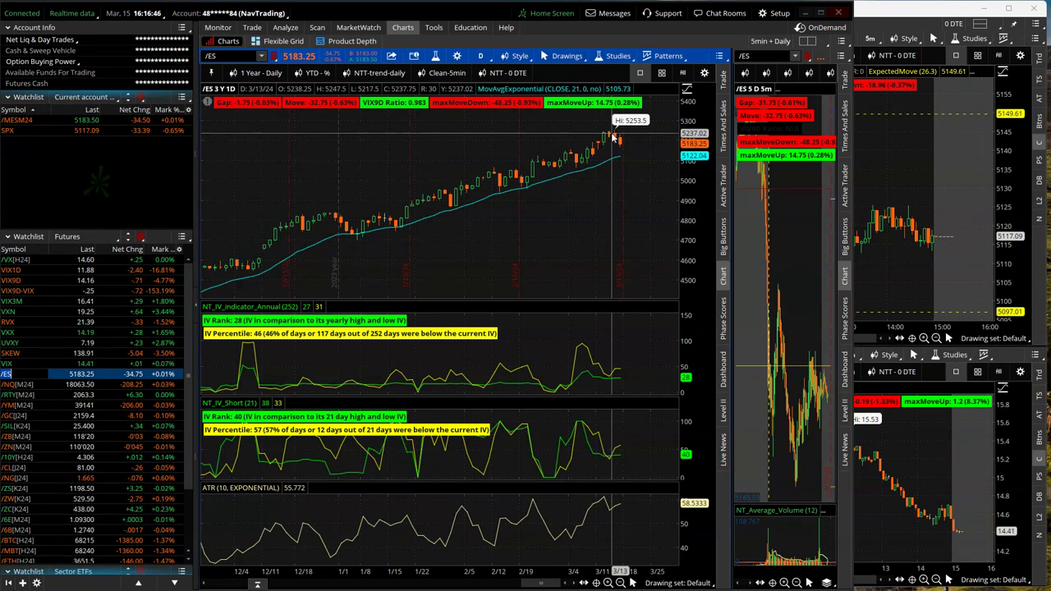
pyautogui.click(8, 386)
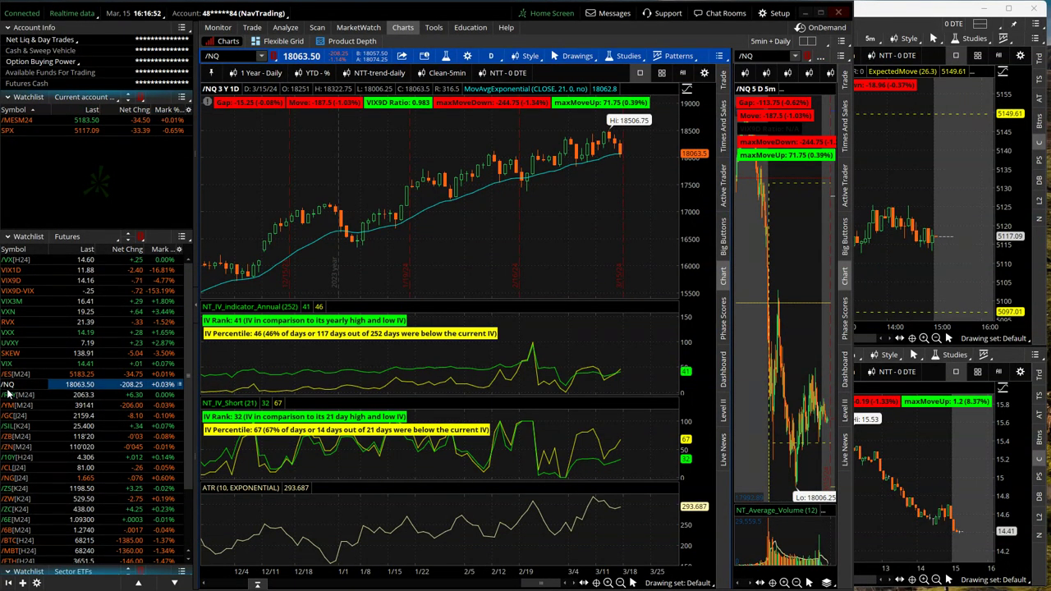
pyautogui.click(8, 394)
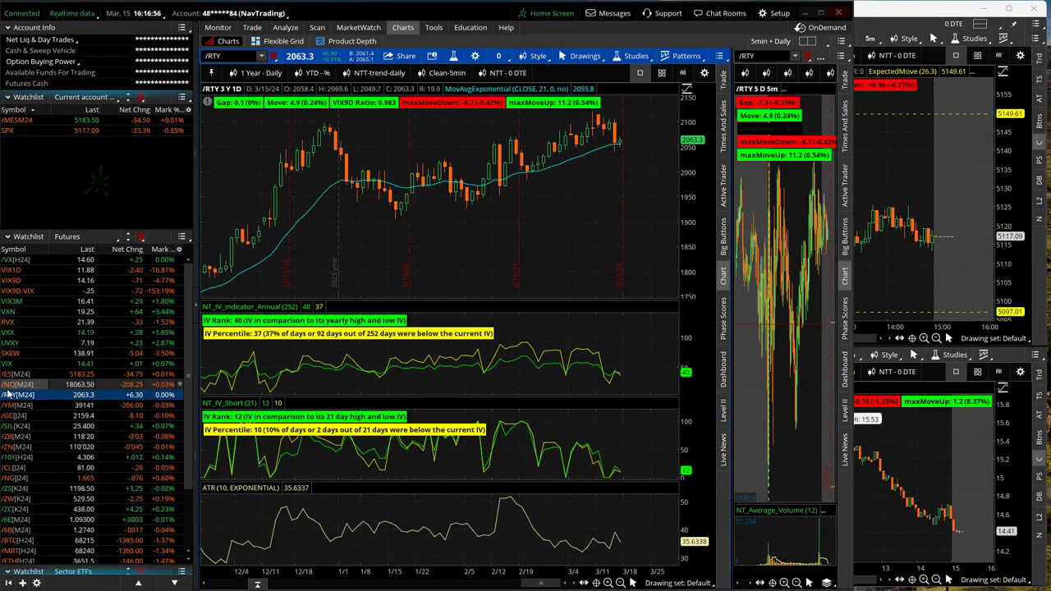
pyautogui.press('Down')
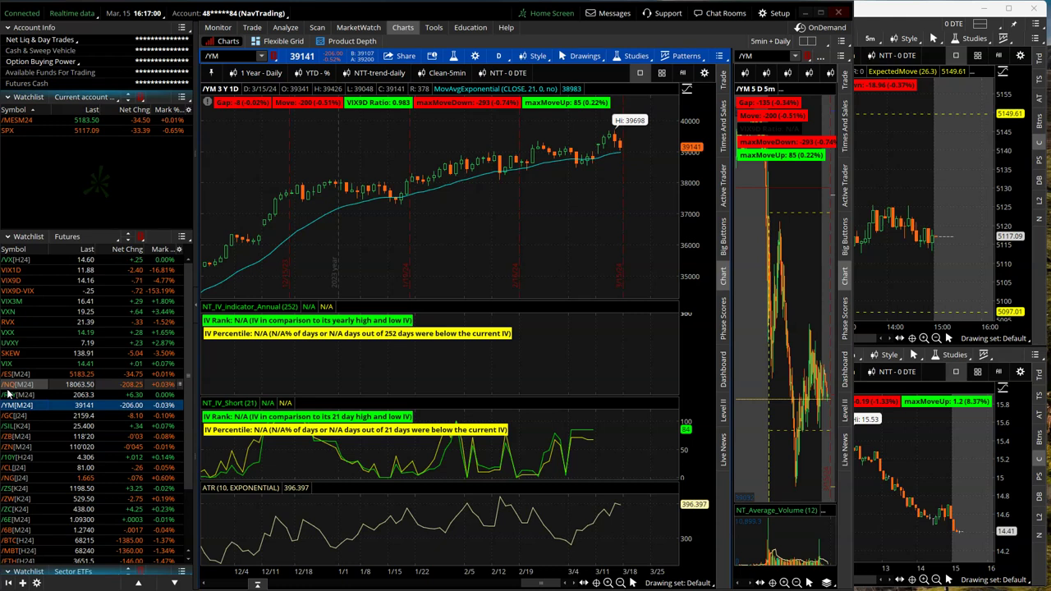
pyautogui.press('Down')
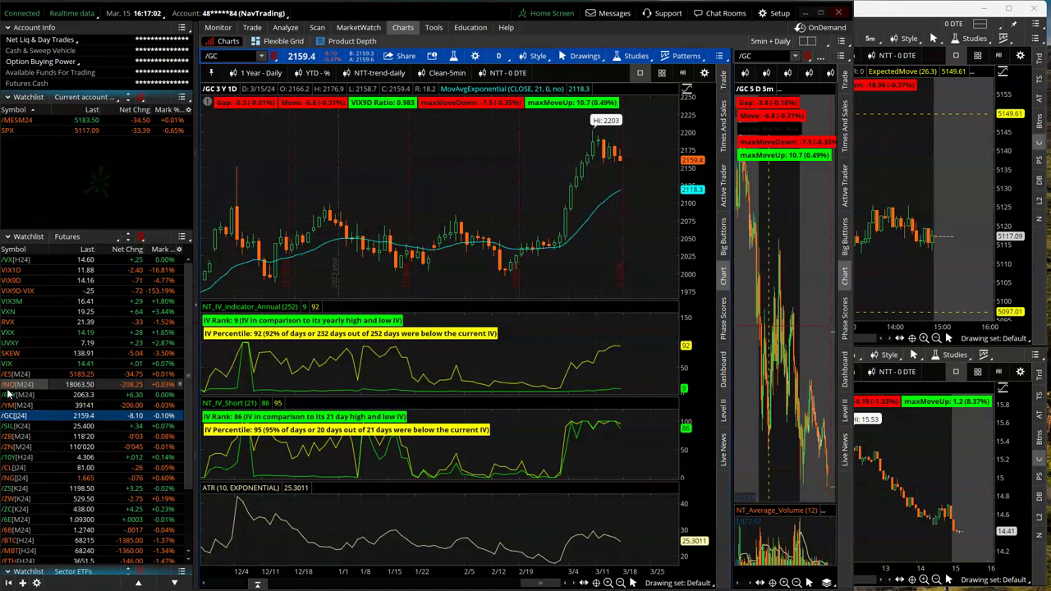
pyautogui.press('Down')
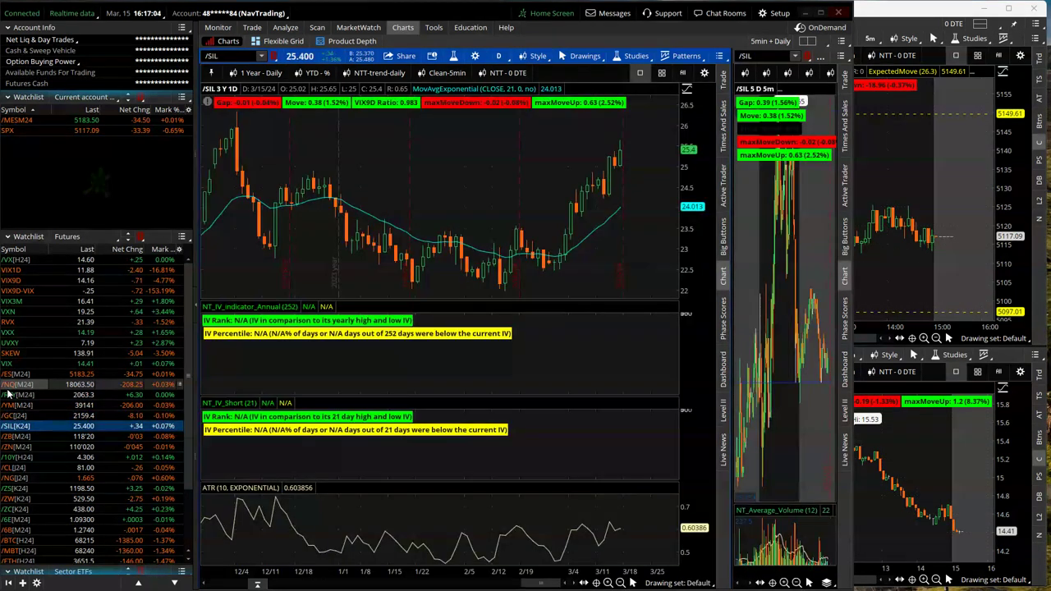
pyautogui.press('Down')
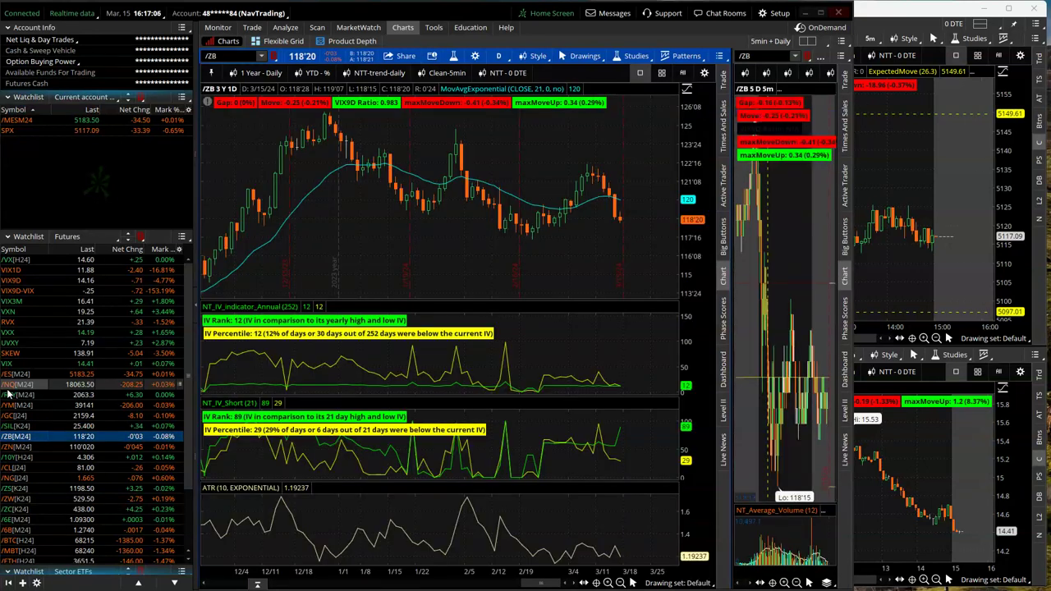
pyautogui.press('Down')
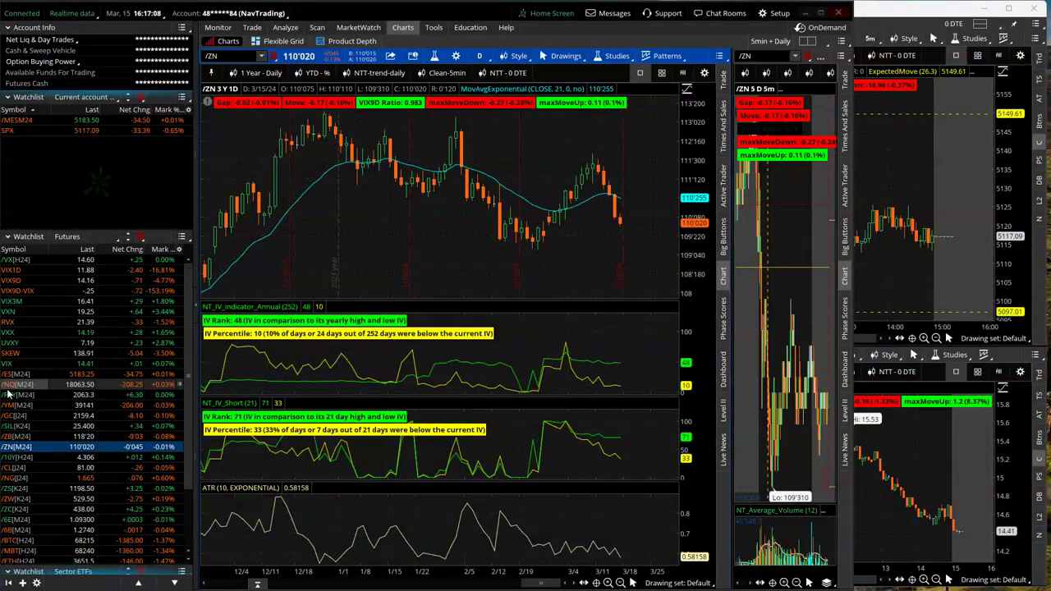
pyautogui.press('Down')
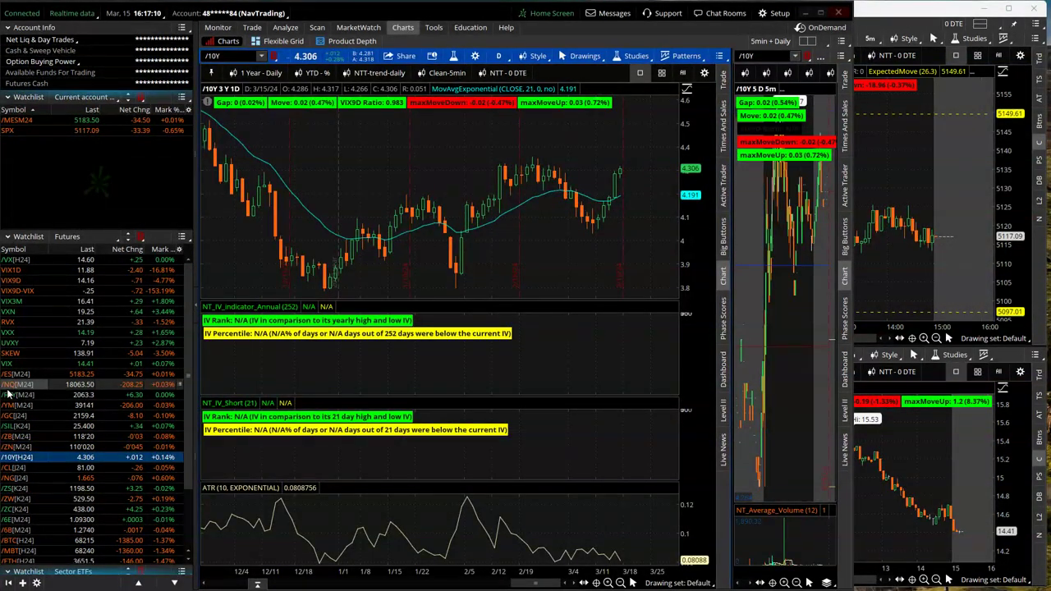
# Continue charting /CL, /NG, /ZS, /ZW, /ZC, /6E, /6B and finally /BTC
pyautogui.press('Down')
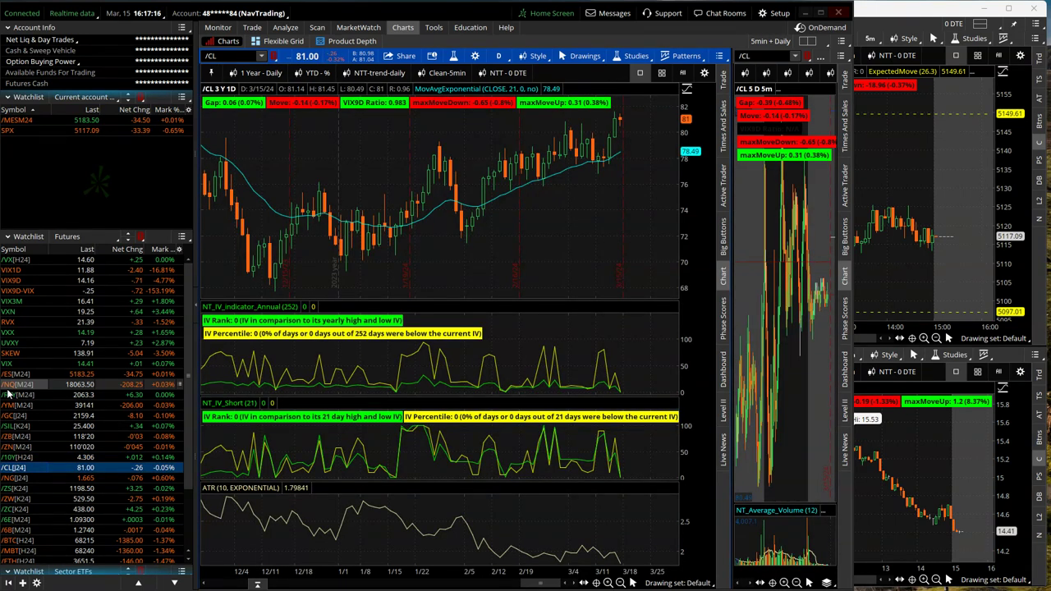
pyautogui.press('Down')
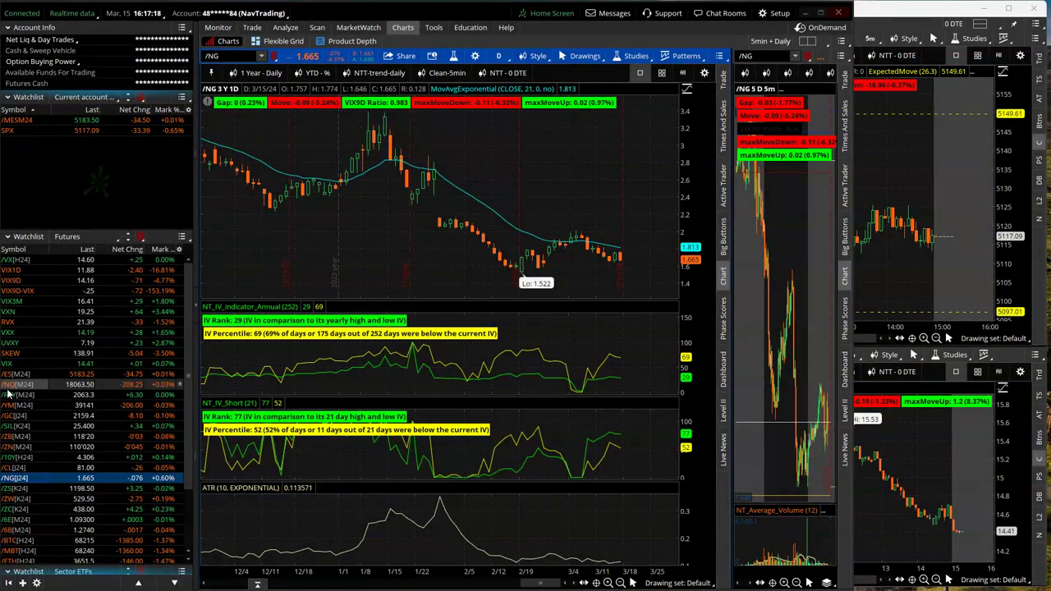
pyautogui.press('Down')
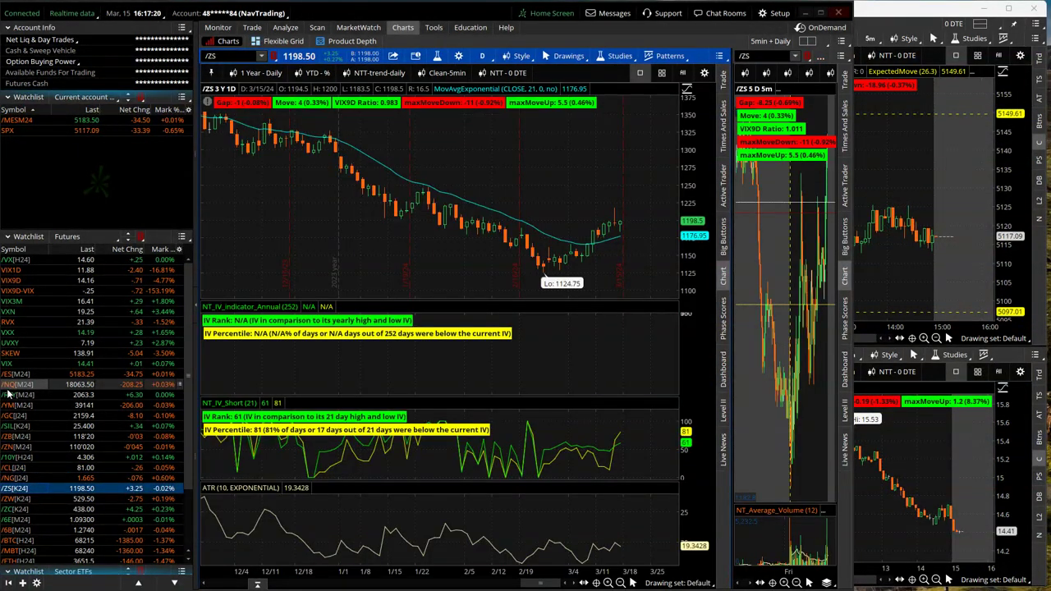
pyautogui.press('Down')
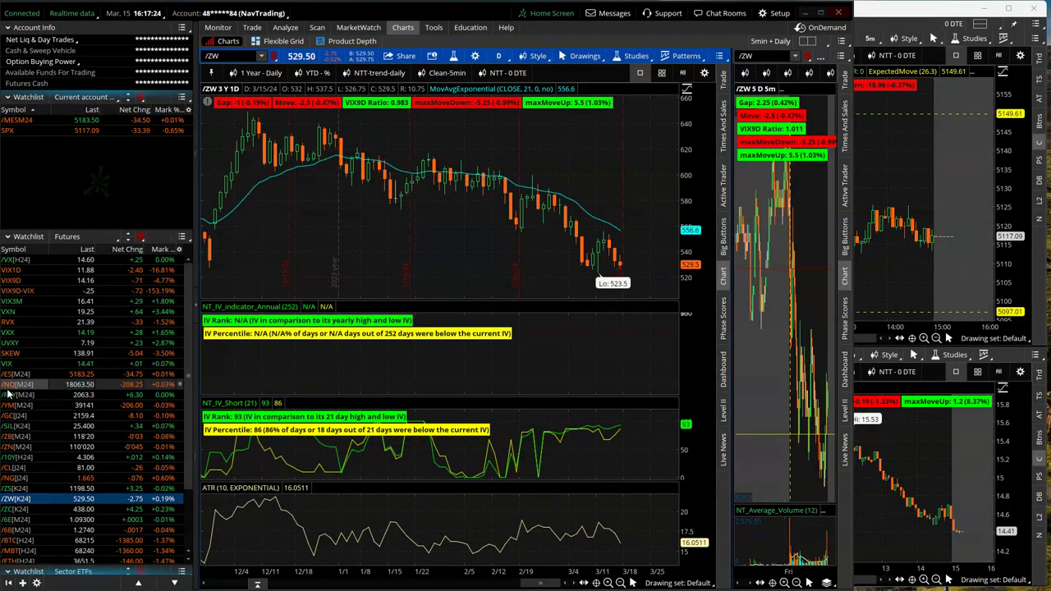
pyautogui.press('Down')
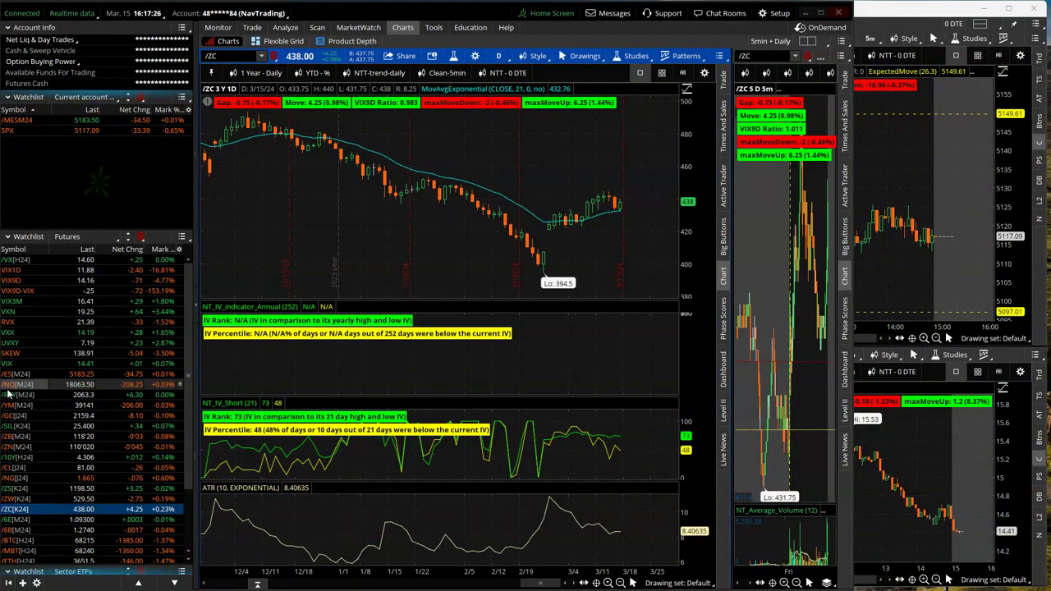
pyautogui.press('Down')
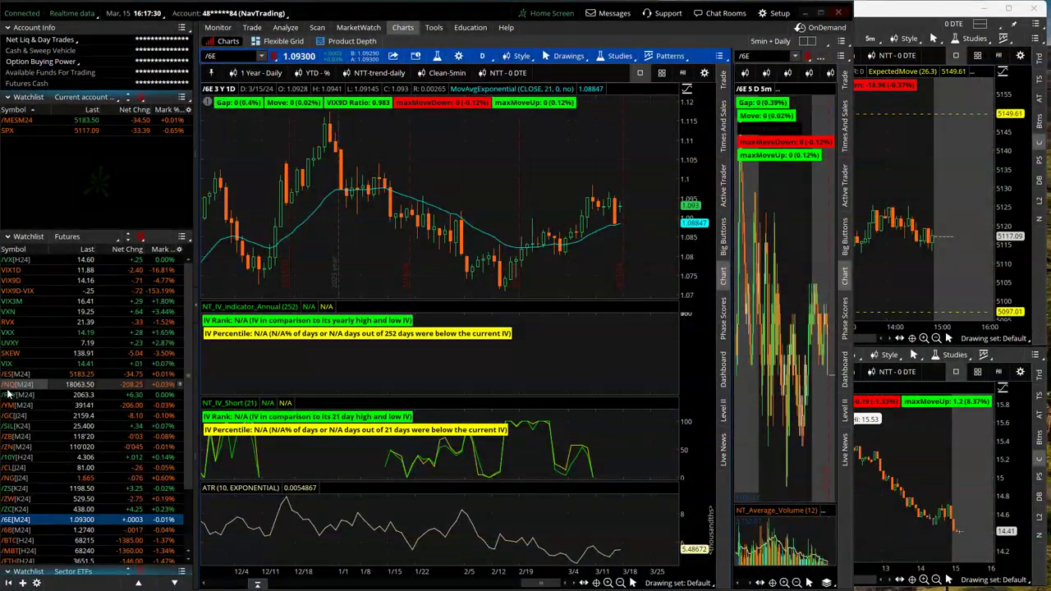
pyautogui.press('Down')
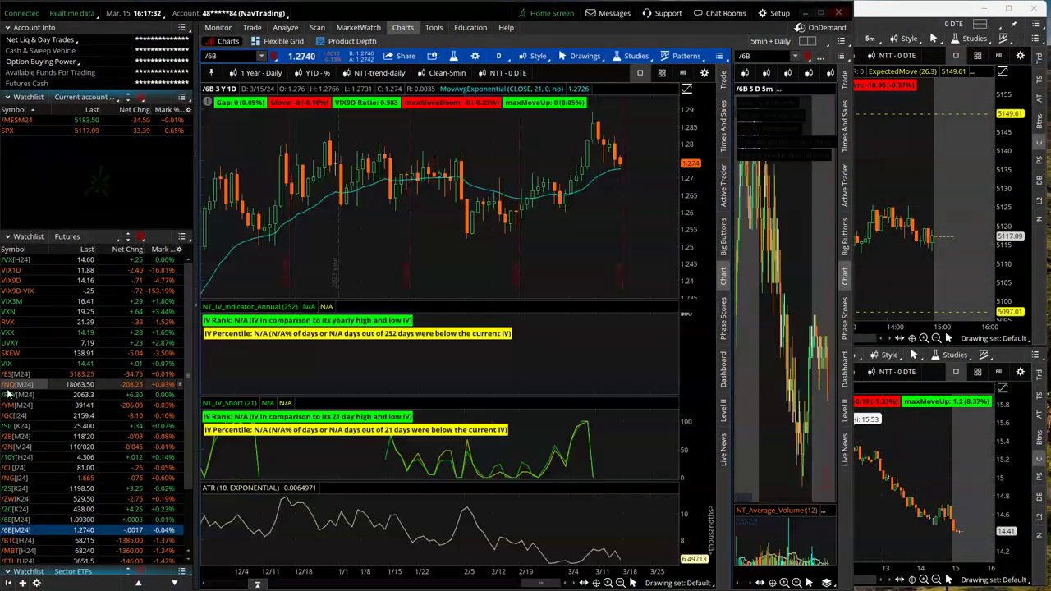
pyautogui.press('Down')
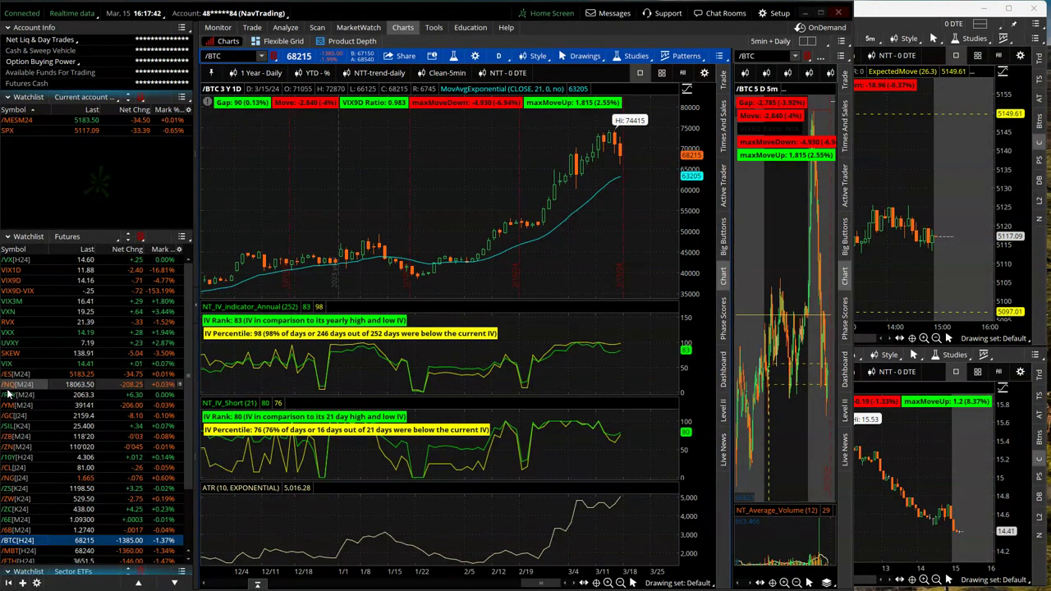
# Chart VIX in thinkorswim, then Alt+Tab to Chrome's TraderSync Trades page
pyautogui.click(20, 363)
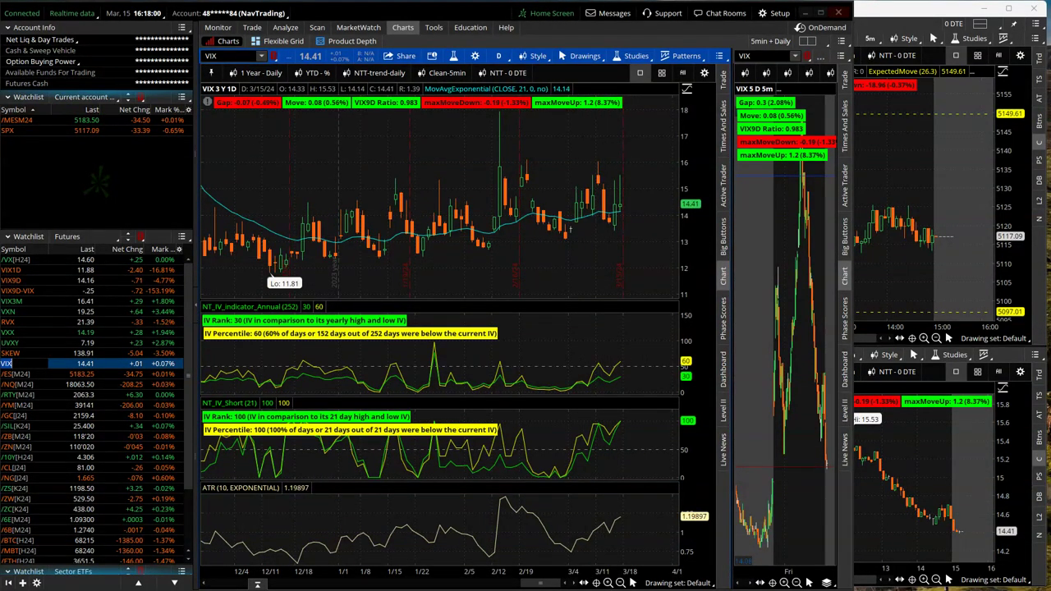
pyautogui.hotkey('alt', 'Tab')
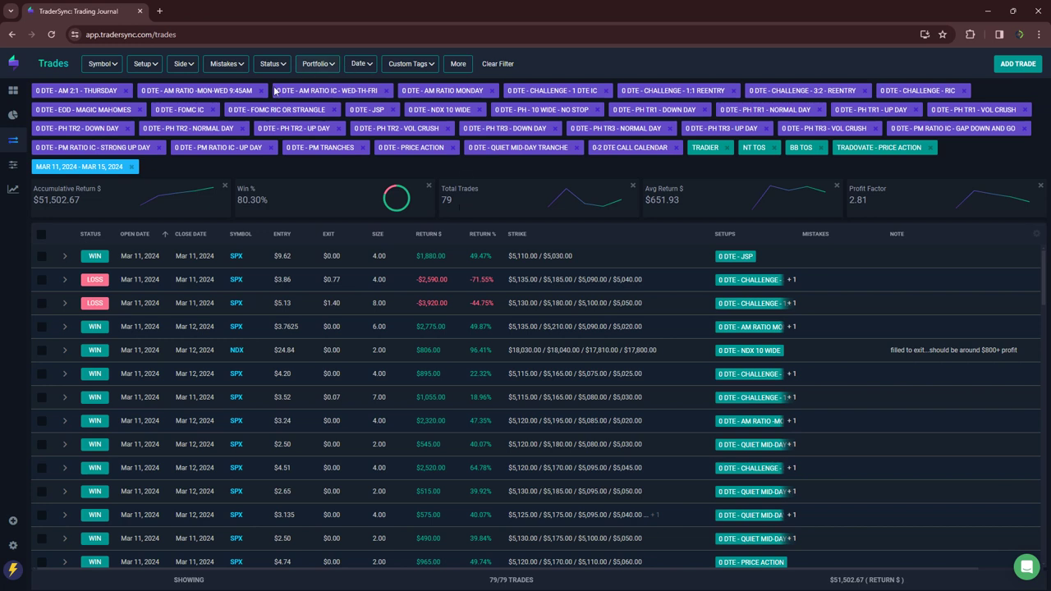
# Filter setups to 0 DTE AM 2:1 Thursday, Ratio Mon-Wed 9:45AM, Ratio IC Wed-Th-Fri and Ratio Monday
pyautogui.click(155, 65)
pyautogui.click(137, 83)
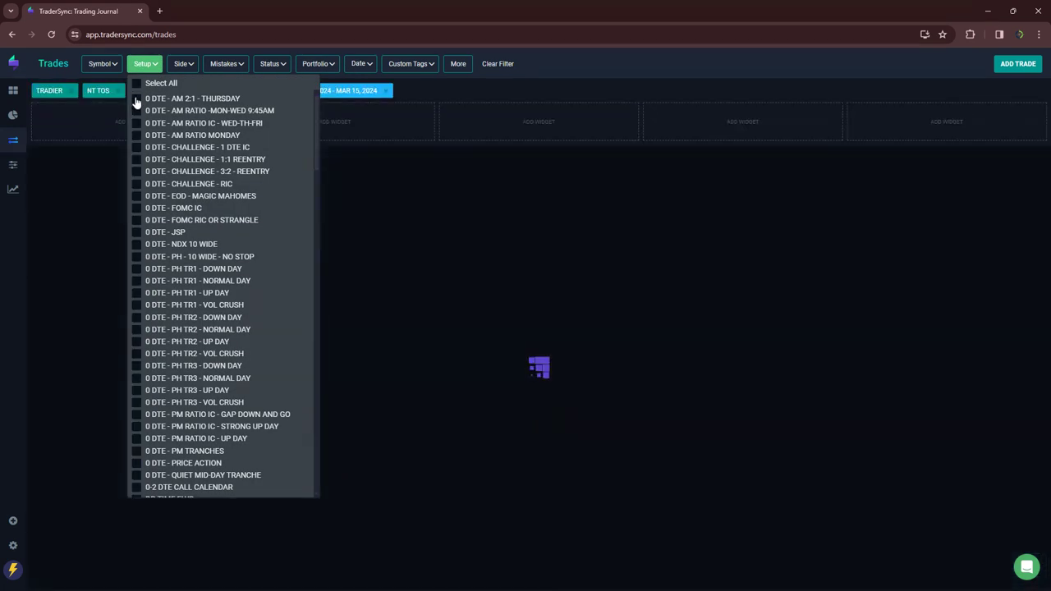
pyautogui.click(136, 99)
pyautogui.click(136, 110)
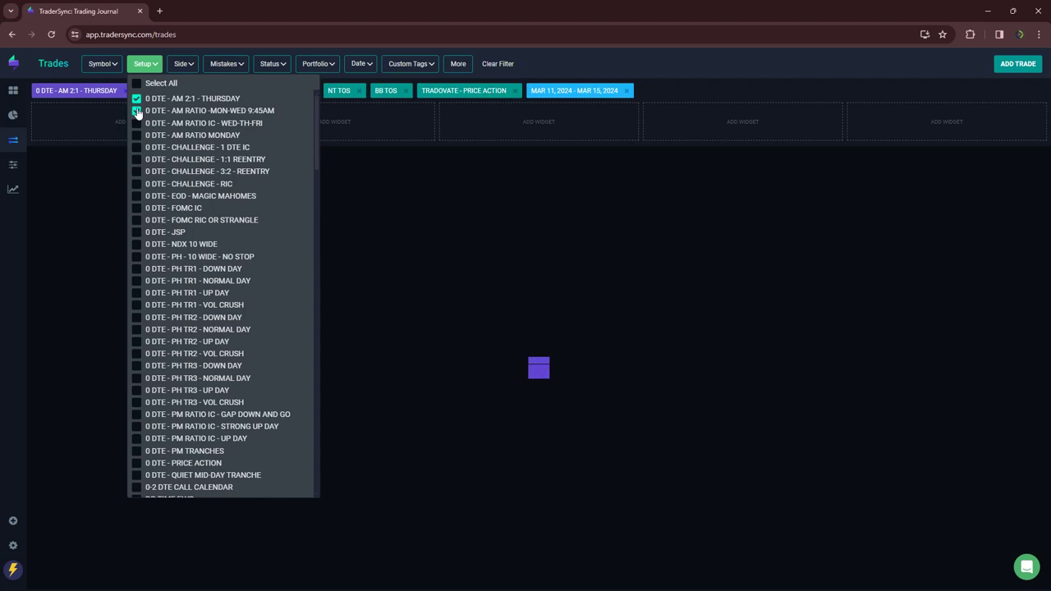
pyautogui.click(136, 123)
pyautogui.click(136, 135)
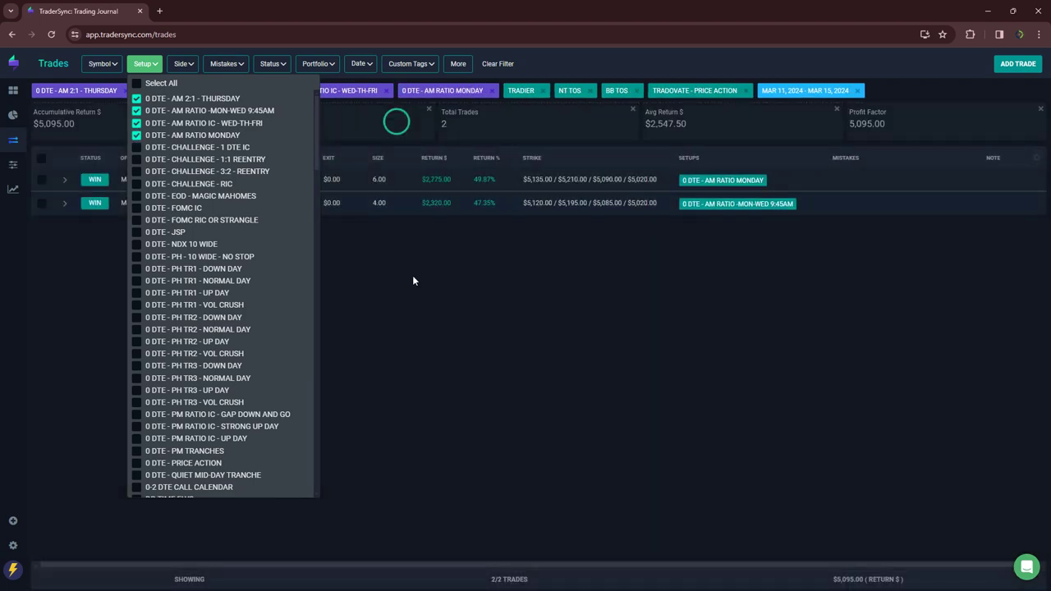
pyautogui.click(413, 279)
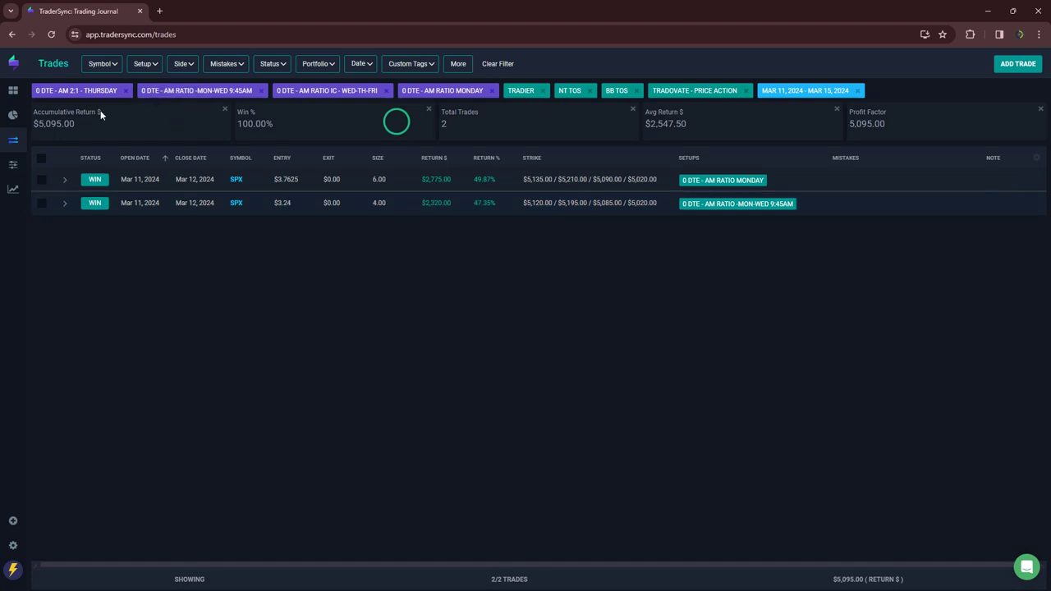
# Replace the AM setups with the challenge 1 DTE IC, 1:1 and 3:2 Reentry, and RIC setups, then reload
pyautogui.click(148, 65)
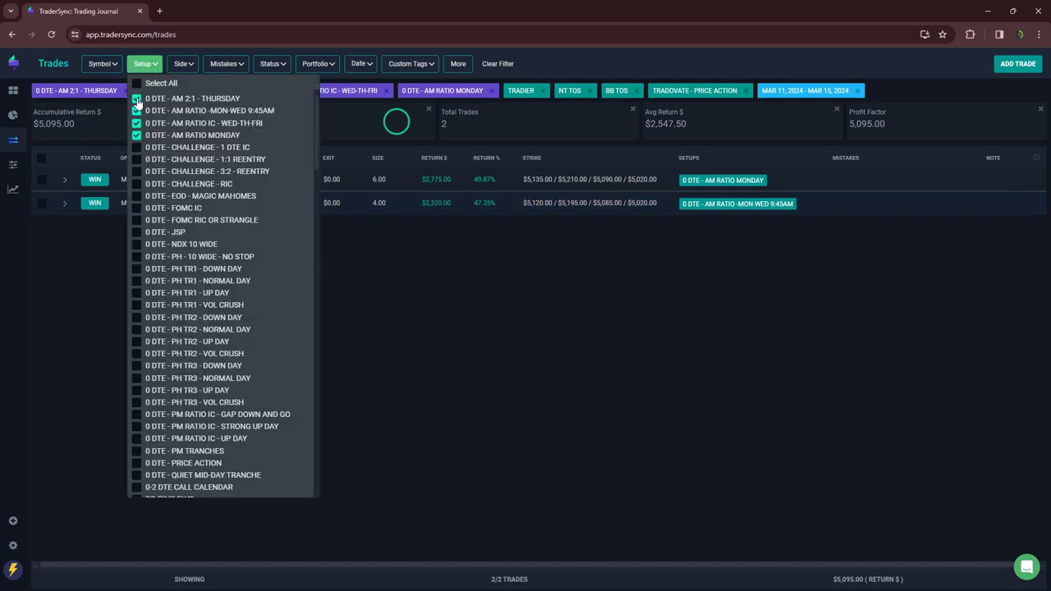
pyautogui.click(136, 99)
pyautogui.click(137, 110)
pyautogui.click(136, 123)
pyautogui.click(136, 135)
pyautogui.click(136, 147)
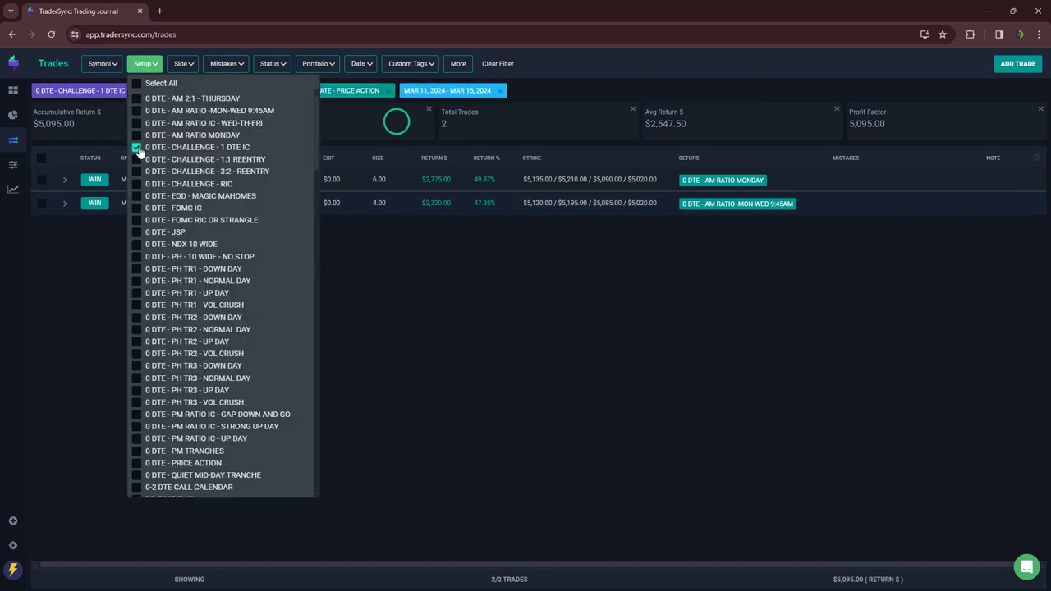
pyautogui.click(136, 159)
pyautogui.click(136, 171)
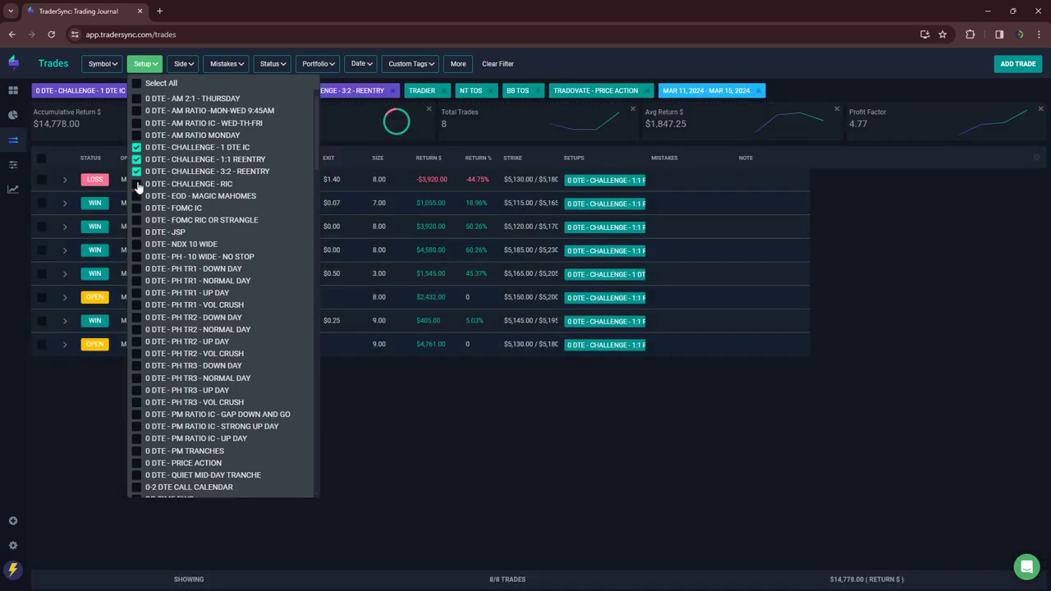
pyautogui.click(136, 183)
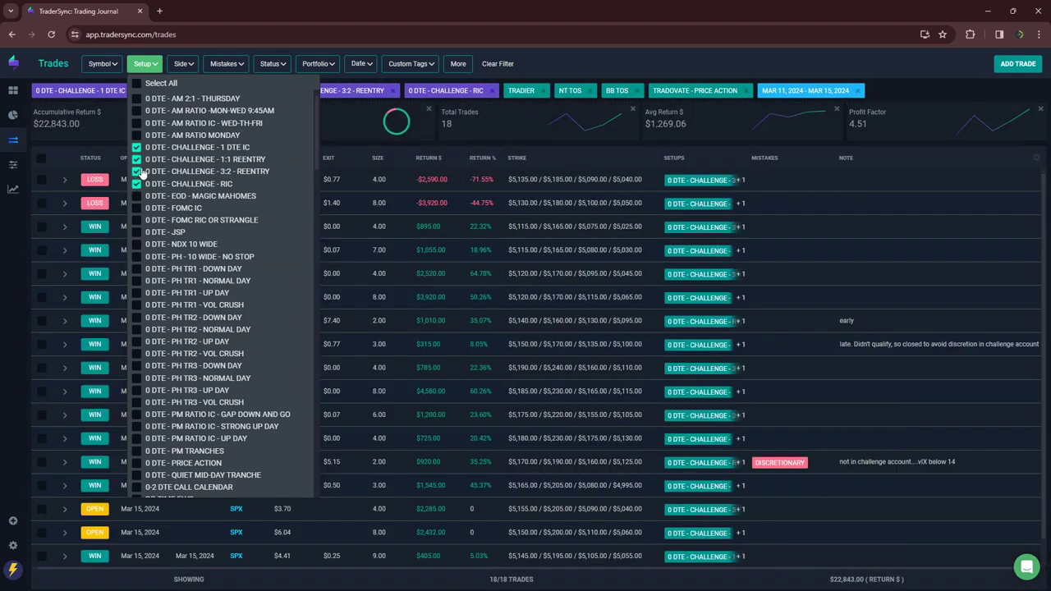
pyautogui.click(631, 64)
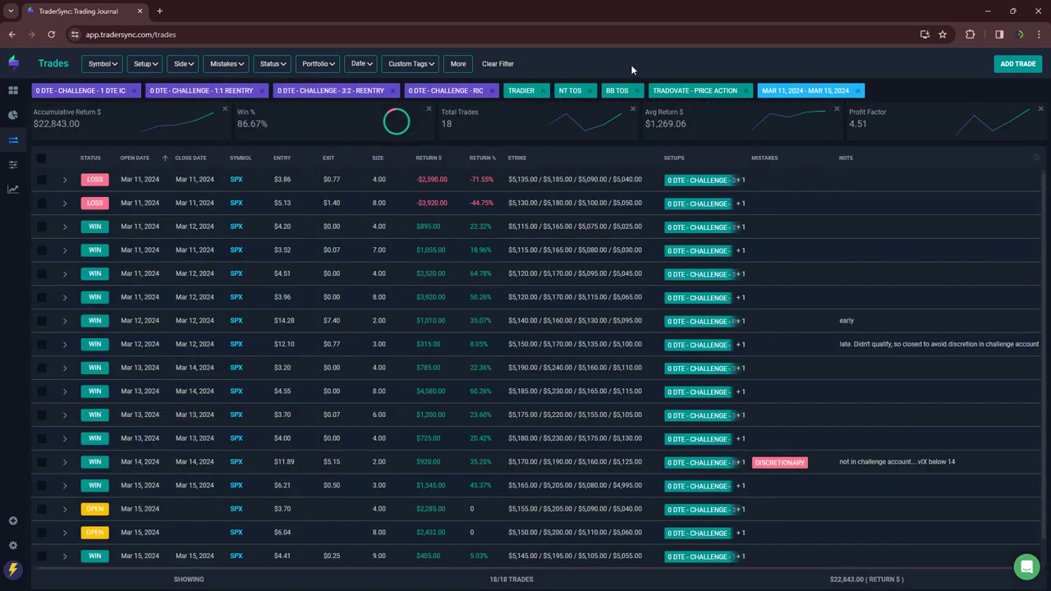
pyautogui.click(52, 37)
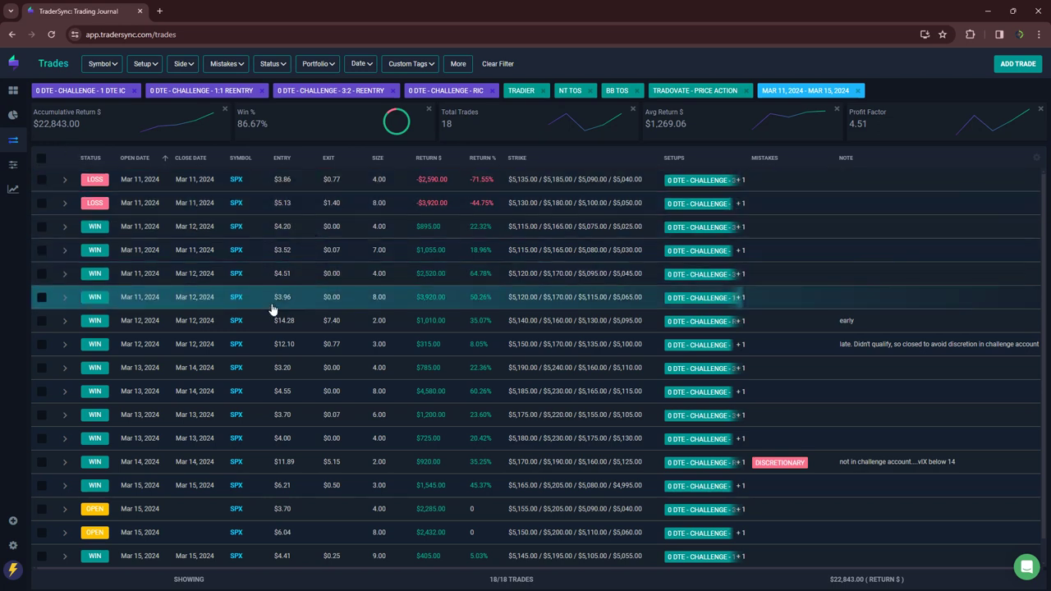
# Narrow the filter to just the two challenge Reentry setups
pyautogui.moveTo(194, 115)
pyautogui.click(152, 69)
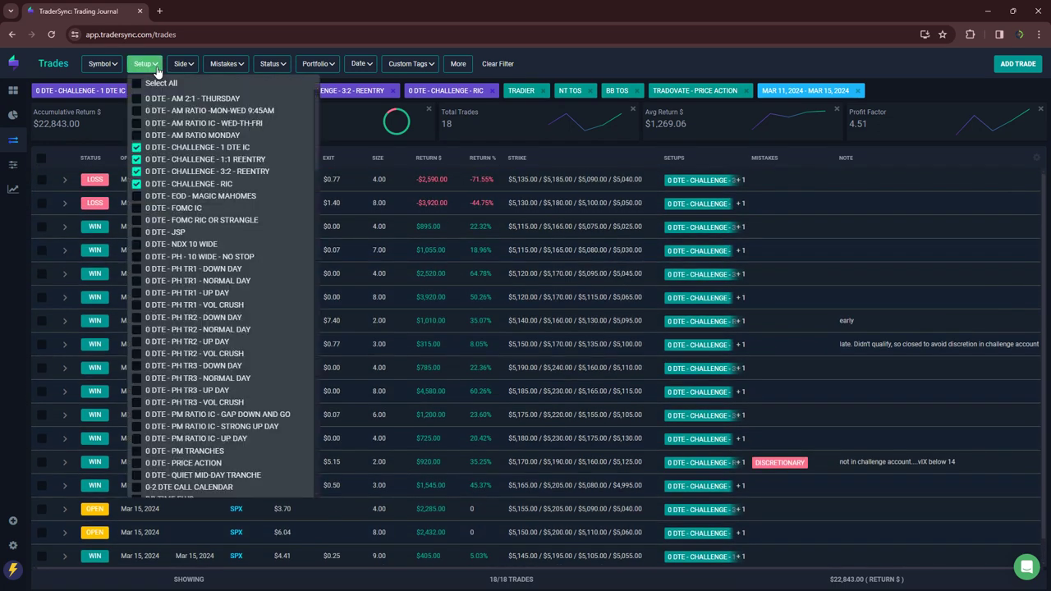
pyautogui.click(136, 148)
pyautogui.click(136, 184)
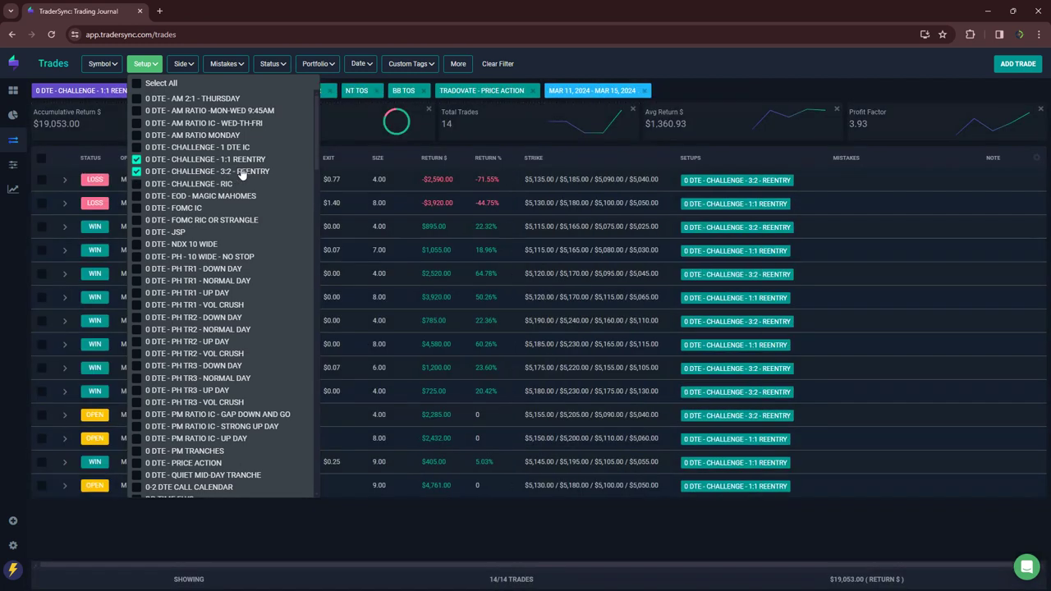
pyautogui.click(324, 520)
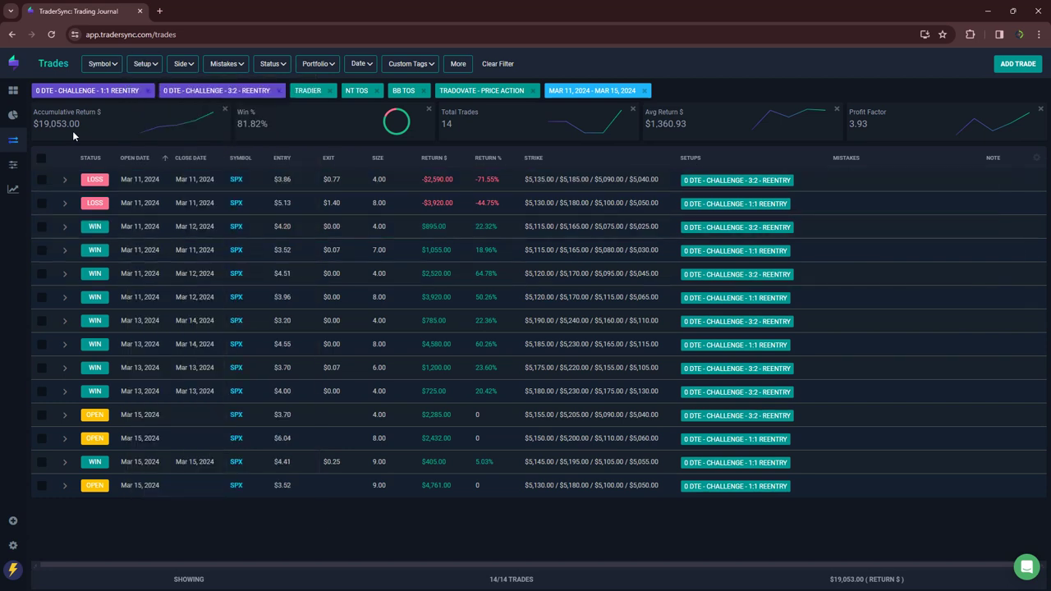
# Switch the filter to the 0 DTE - CHALLENGE - 1 DTE IC setup alone
pyautogui.click(156, 65)
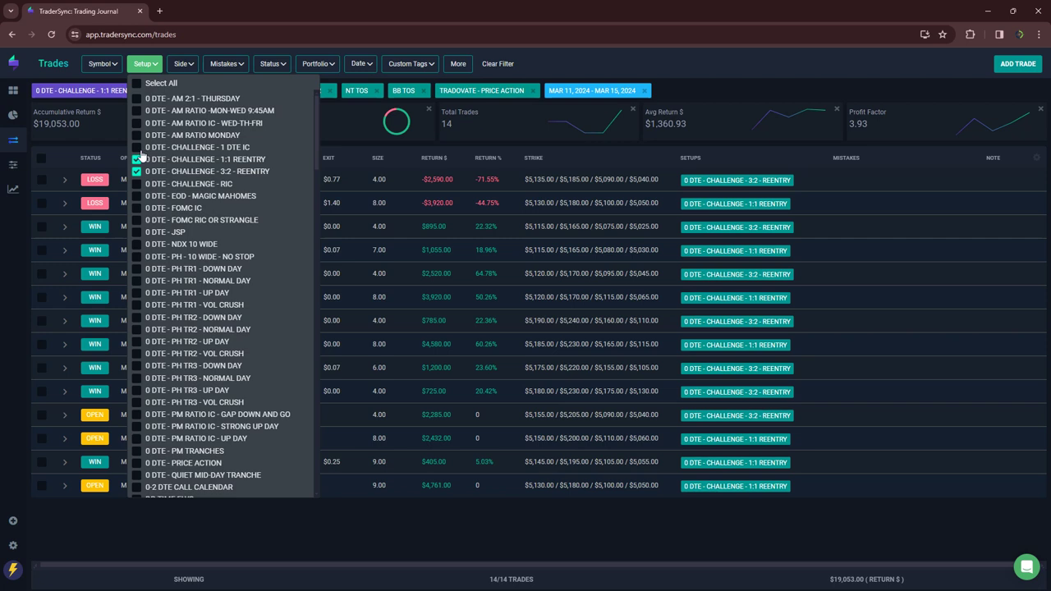
pyautogui.click(136, 149)
pyautogui.click(136, 159)
pyautogui.click(137, 171)
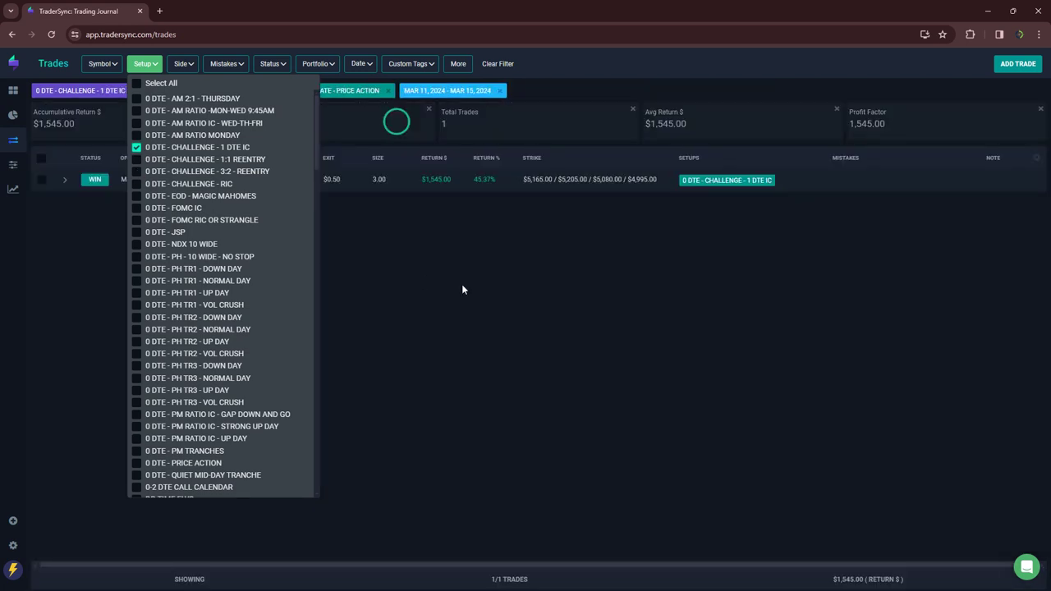
pyautogui.click(461, 284)
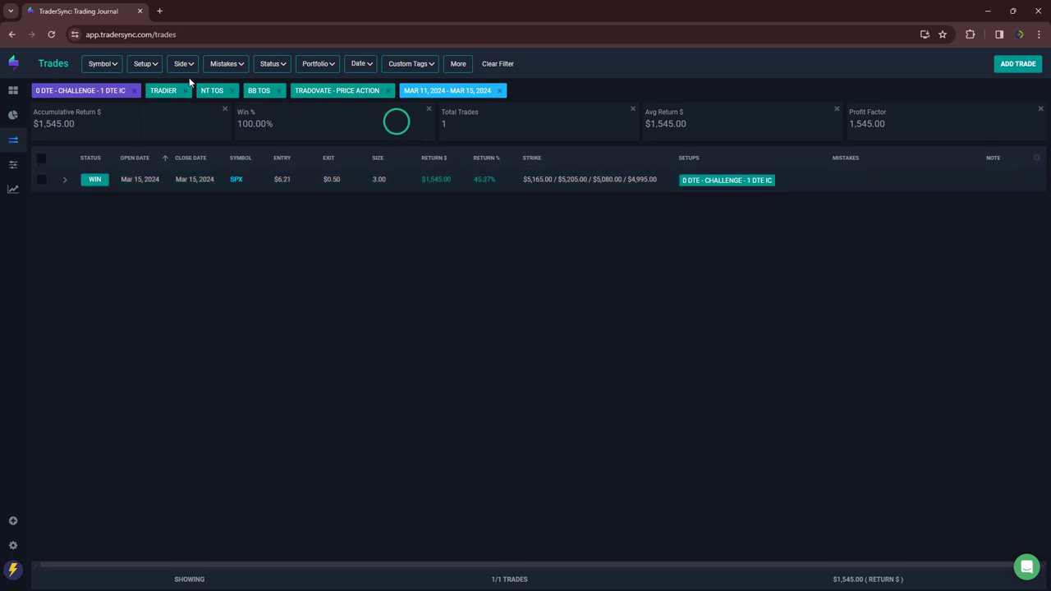
# Review the 0 DTE - CHALLENGE - RIC trades alone, then uncheck RIC leaving no setup filtered
pyautogui.click(156, 69)
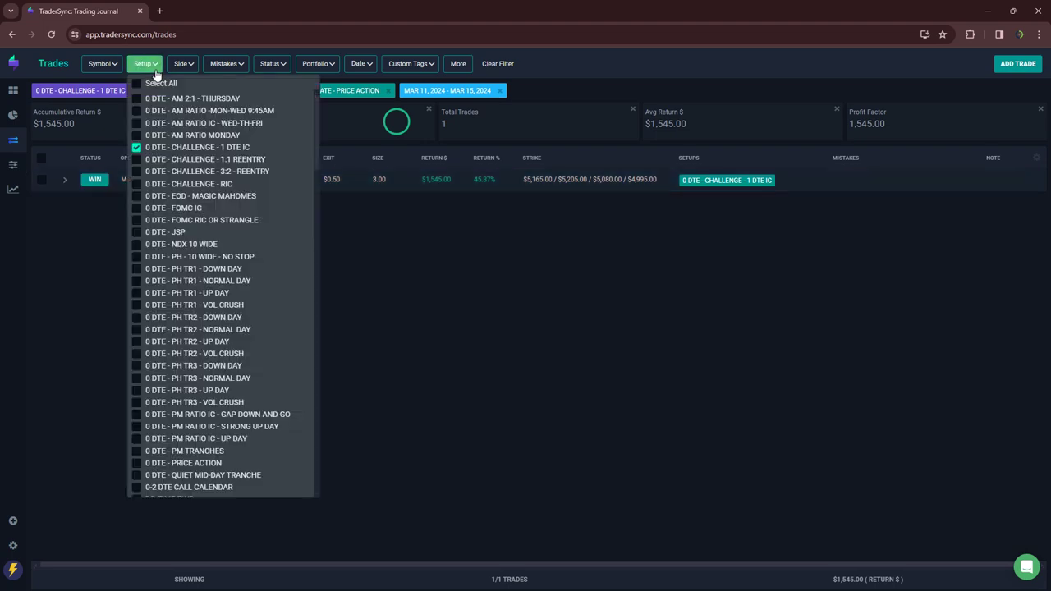
pyautogui.click(138, 149)
pyautogui.click(137, 185)
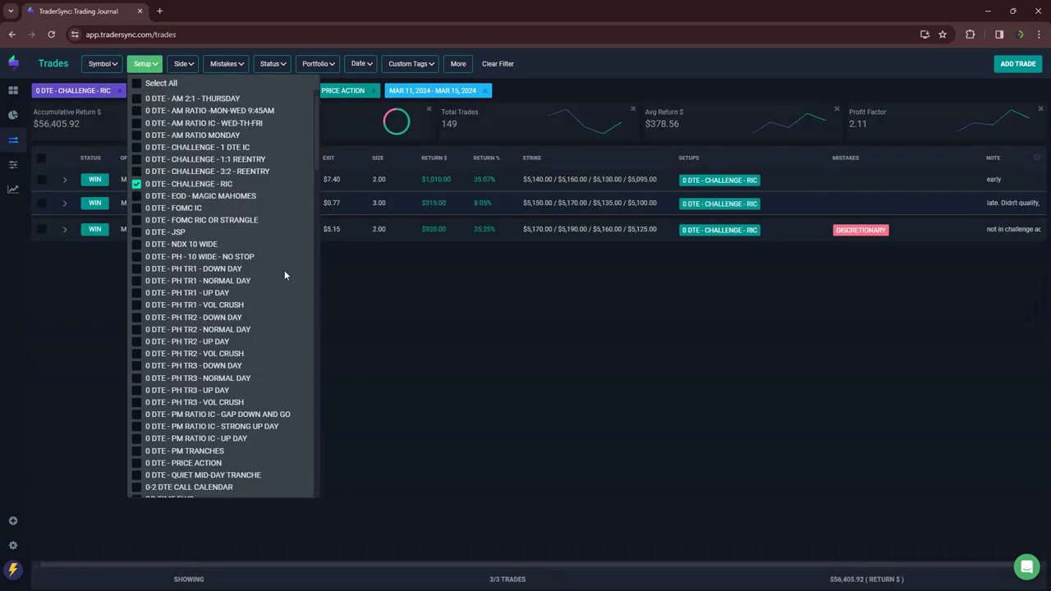
pyautogui.click(417, 383)
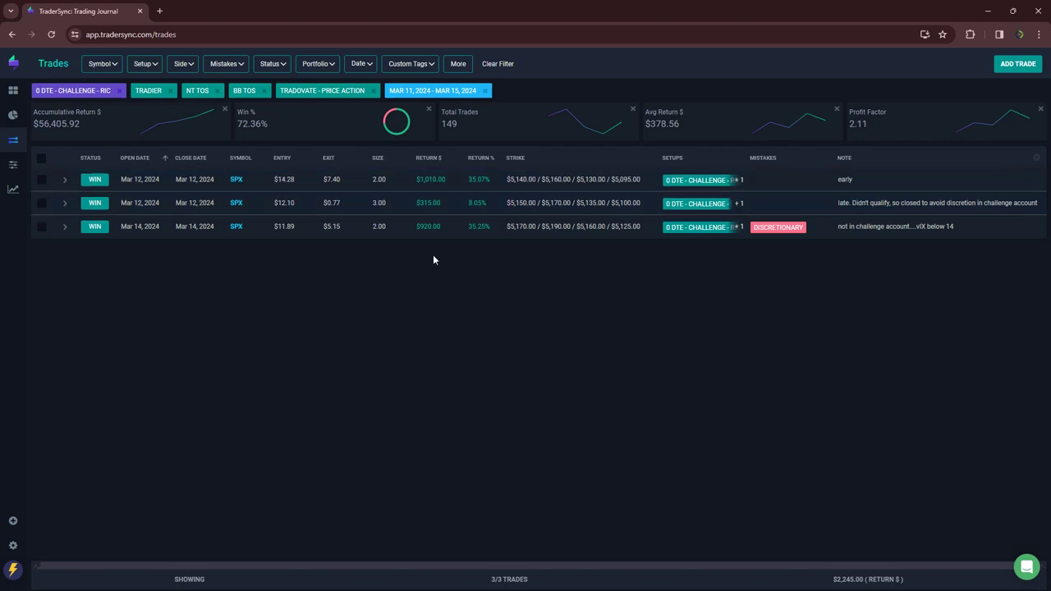
pyautogui.click(148, 63)
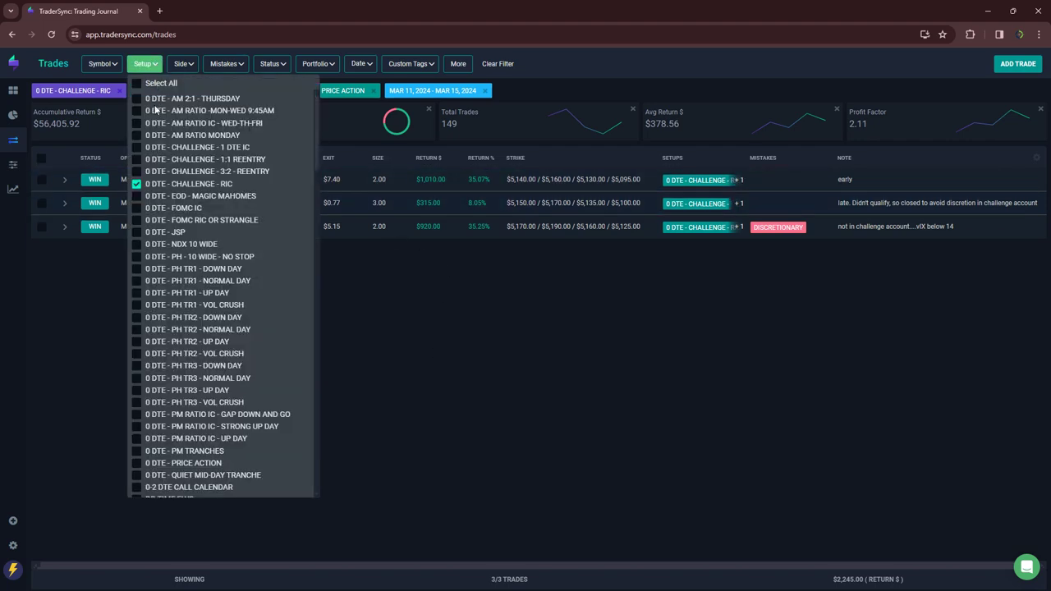
pyautogui.click(137, 184)
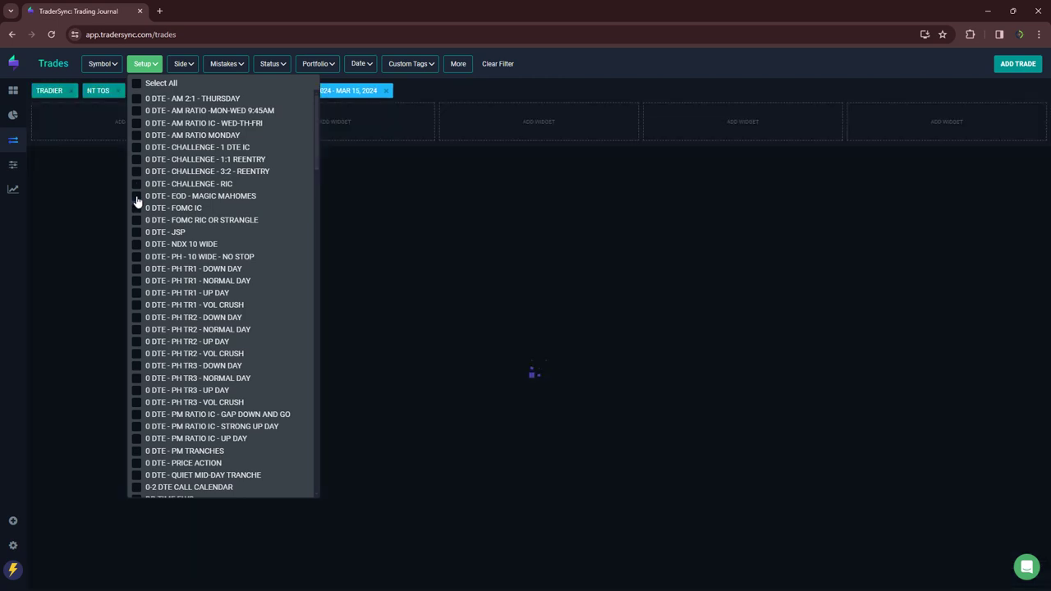
# Filter to 0 DTE - EOD - MAGIC MAHOMES, then swap it for 0 DTE - JSP
pyautogui.click(136, 197)
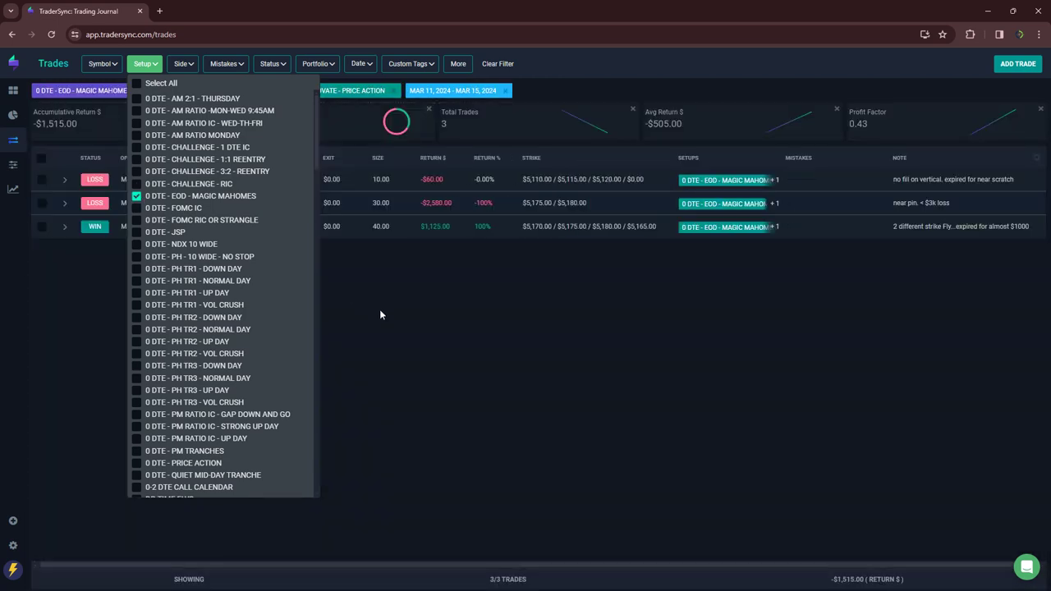
pyautogui.click(380, 314)
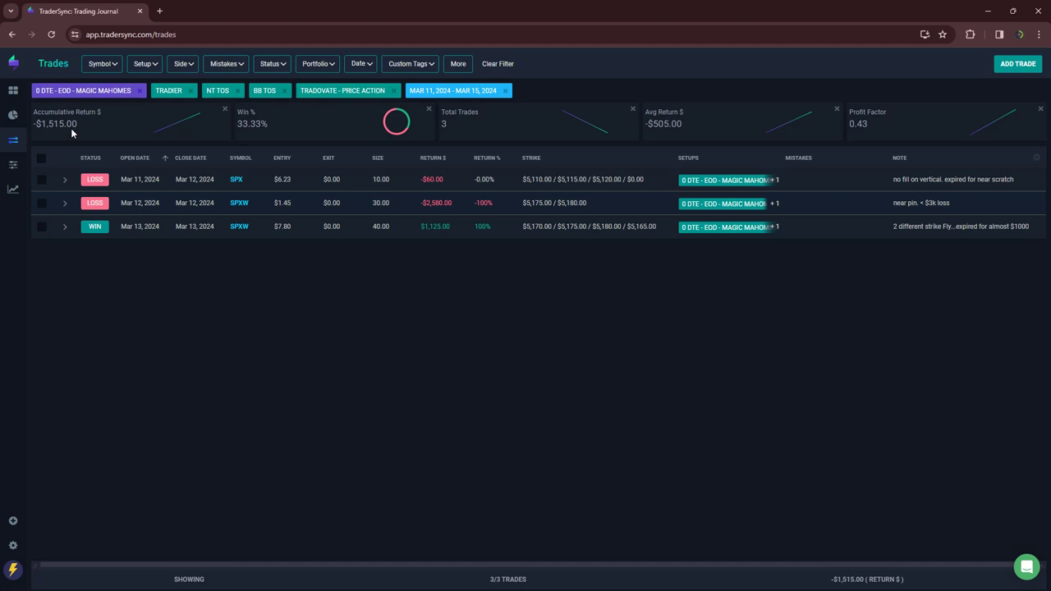
pyautogui.click(145, 65)
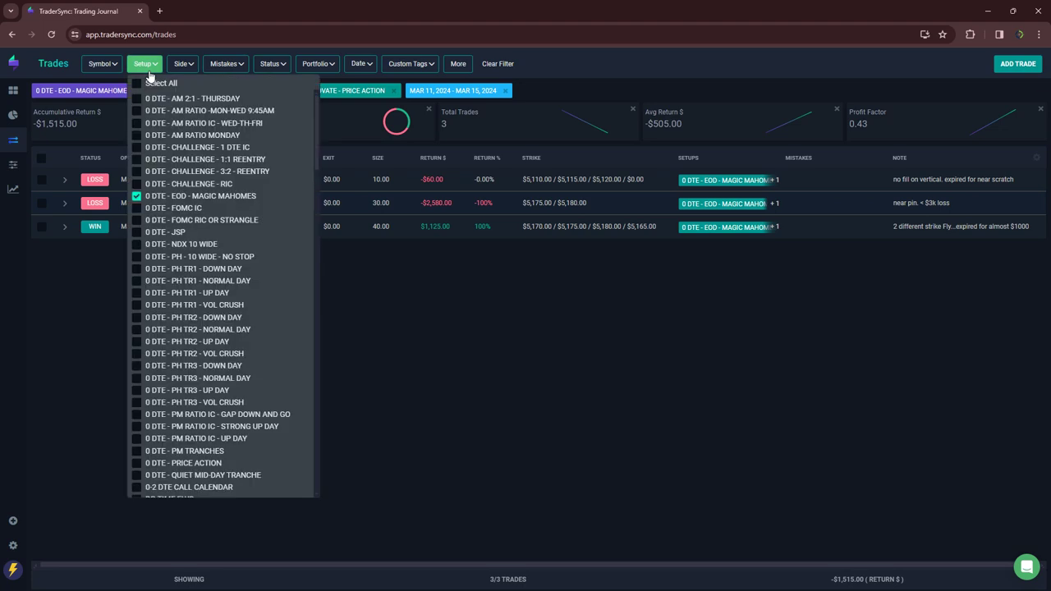
pyautogui.click(137, 197)
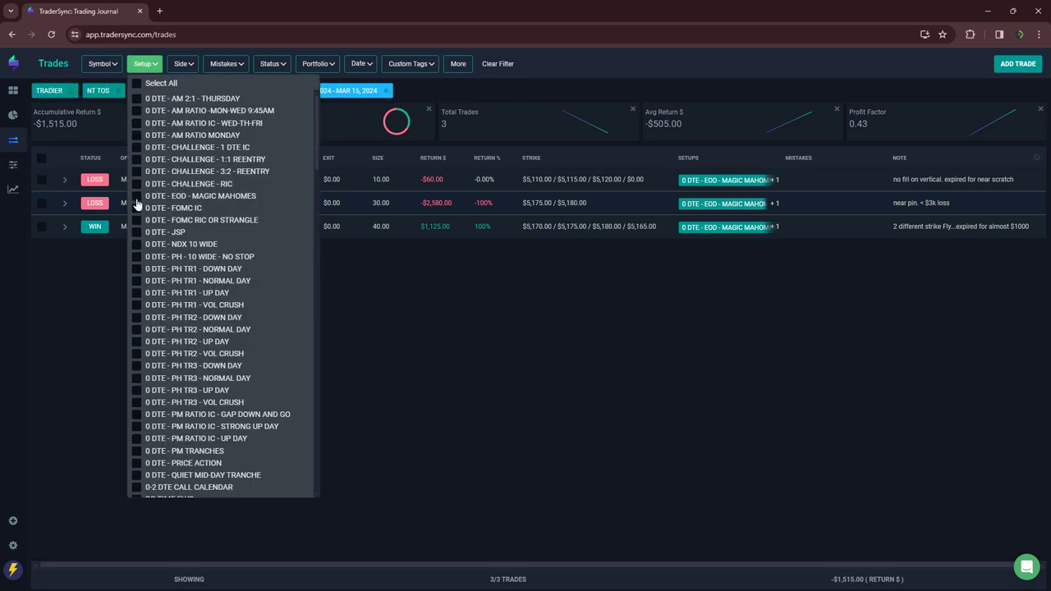
pyautogui.click(136, 233)
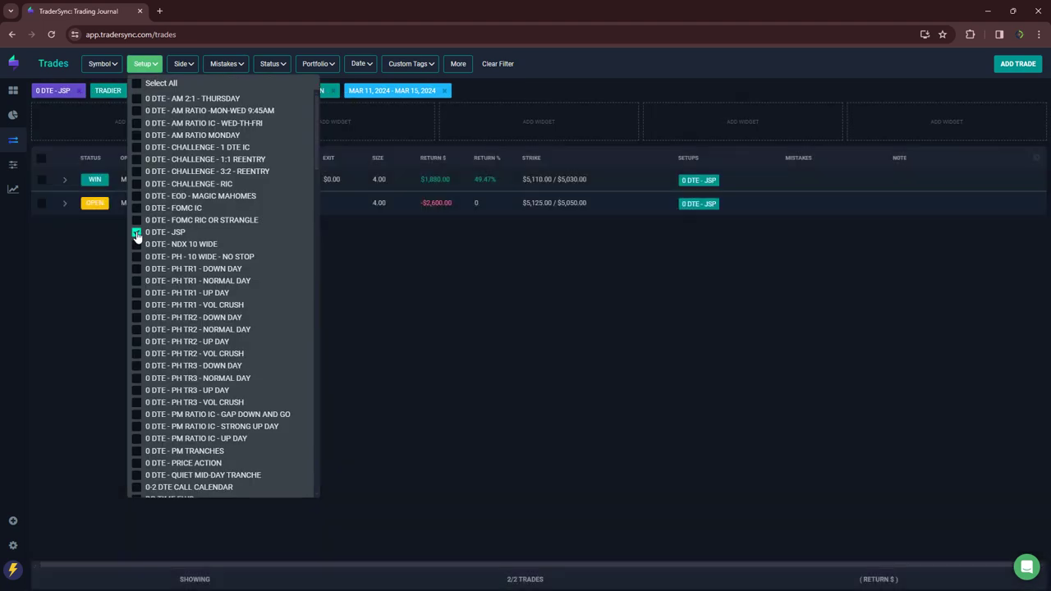
pyautogui.click(420, 218)
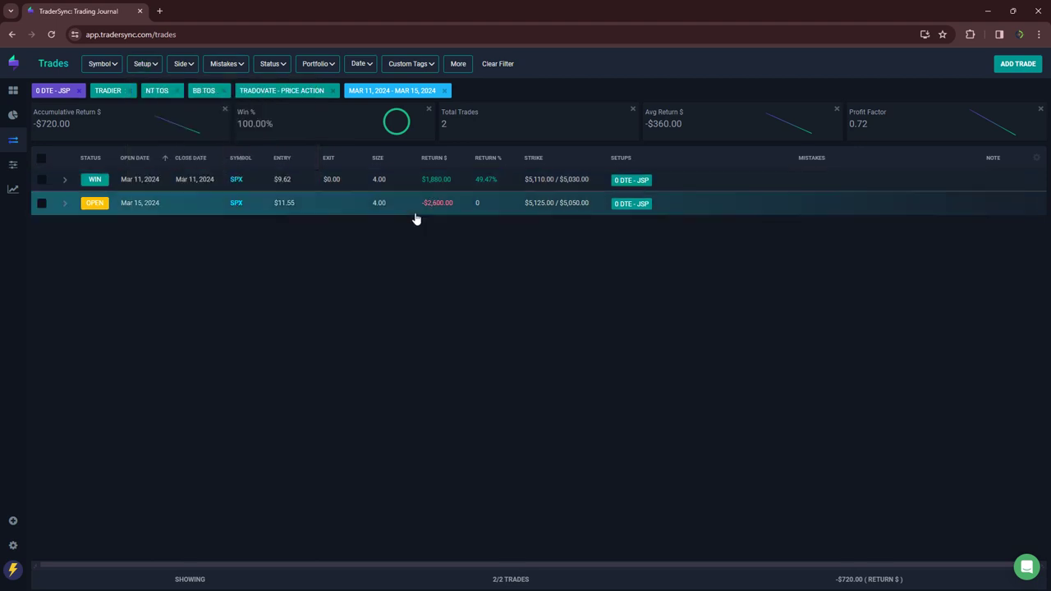
# Swap to 0 DTE - NDX 10 WIDE to review its five trades, then uncheck it
pyautogui.click(143, 64)
pyautogui.click(136, 234)
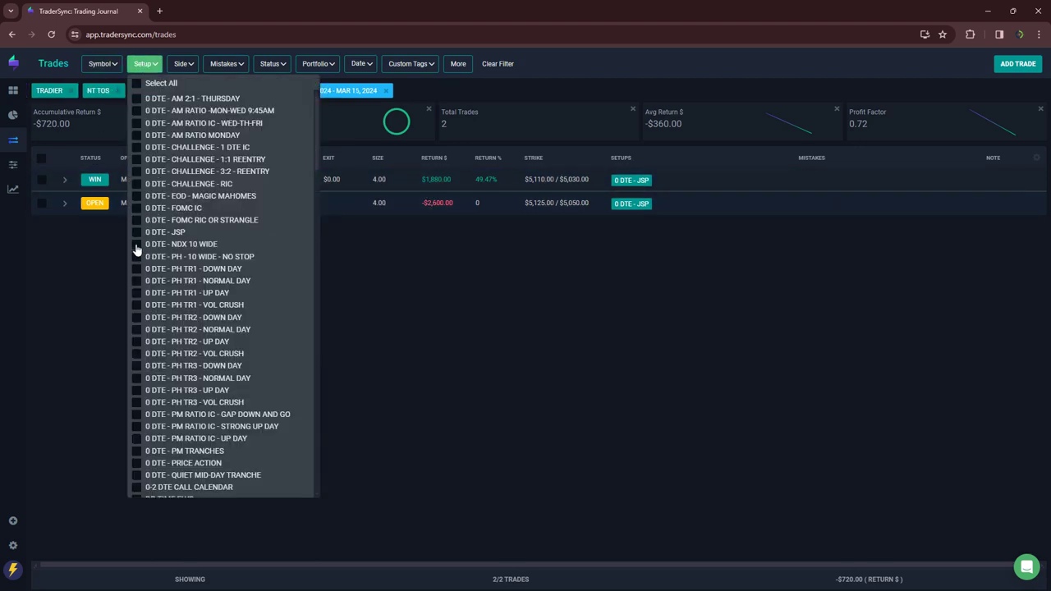
pyautogui.click(136, 245)
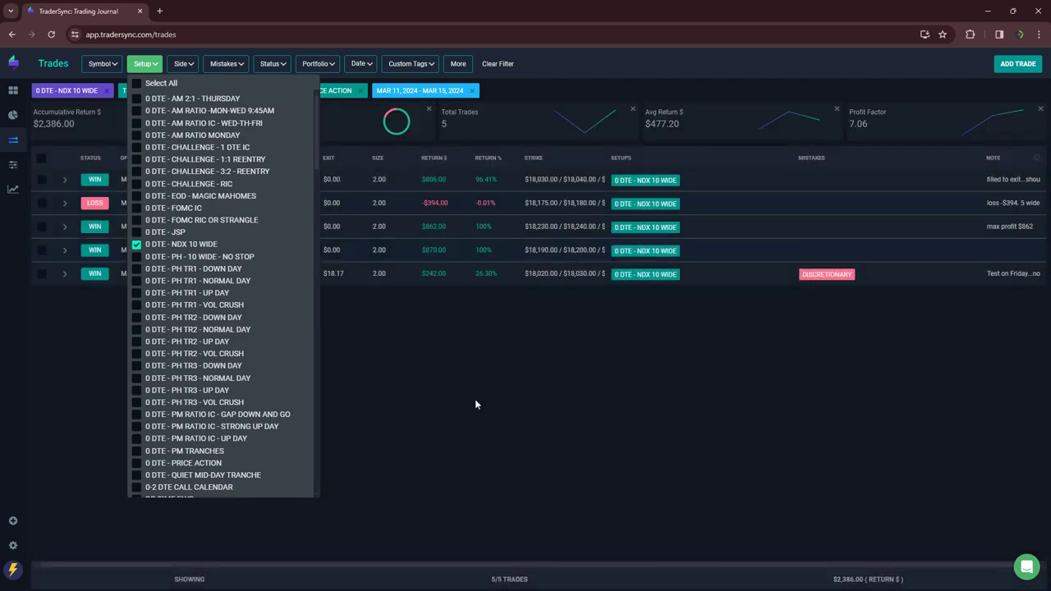
pyautogui.click(475, 399)
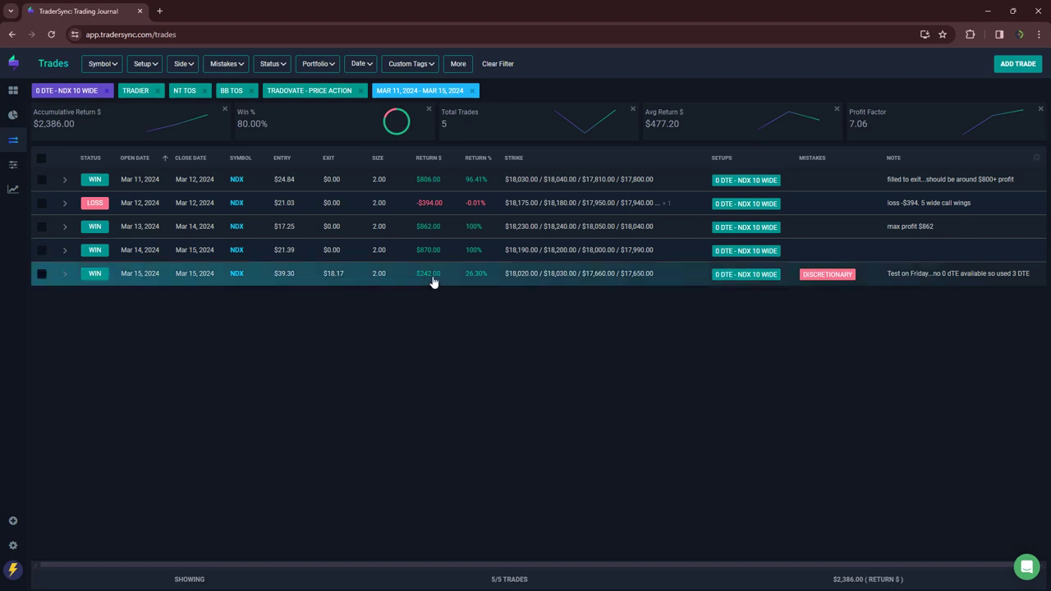
pyautogui.click(151, 69)
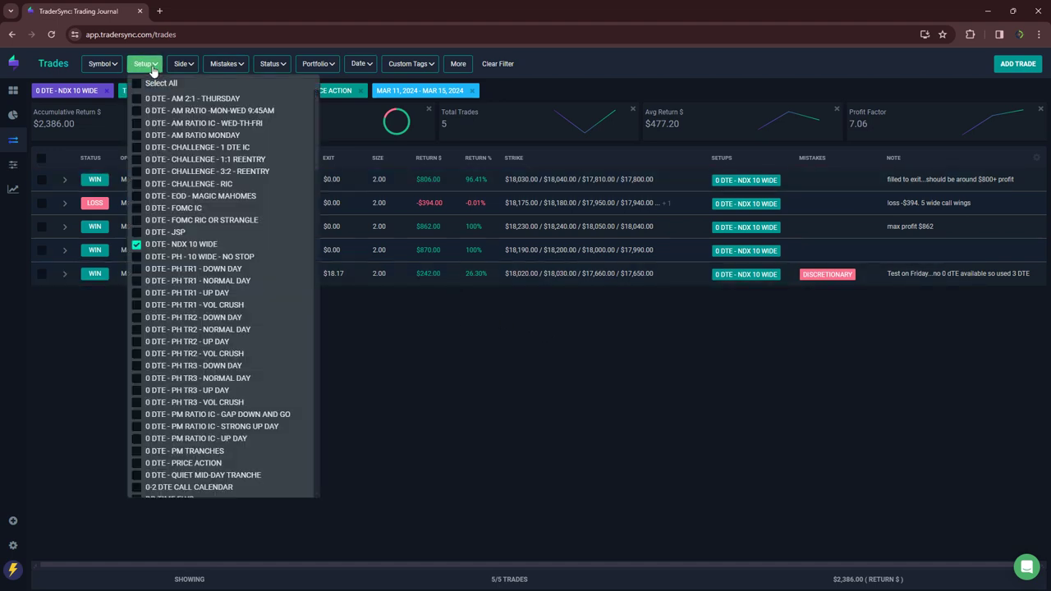
pyautogui.click(136, 244)
# Add PH 10 Wide No Stop, the PH TR1 setups and PH TR2 Normal Day to the filter
pyautogui.click(136, 256)
pyautogui.click(136, 269)
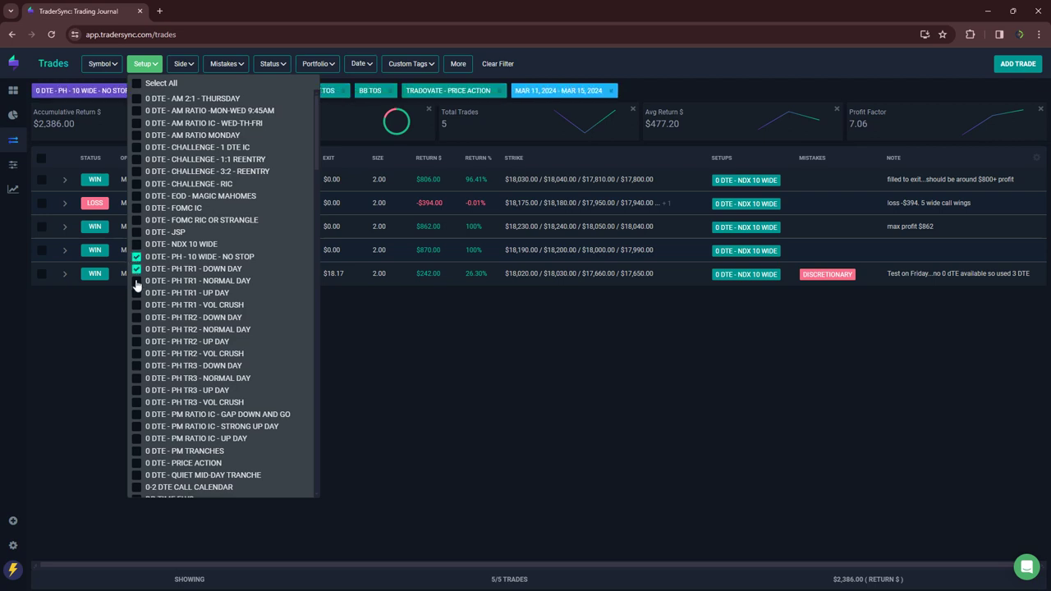
pyautogui.click(137, 281)
pyautogui.click(136, 292)
pyautogui.click(136, 305)
pyautogui.click(137, 317)
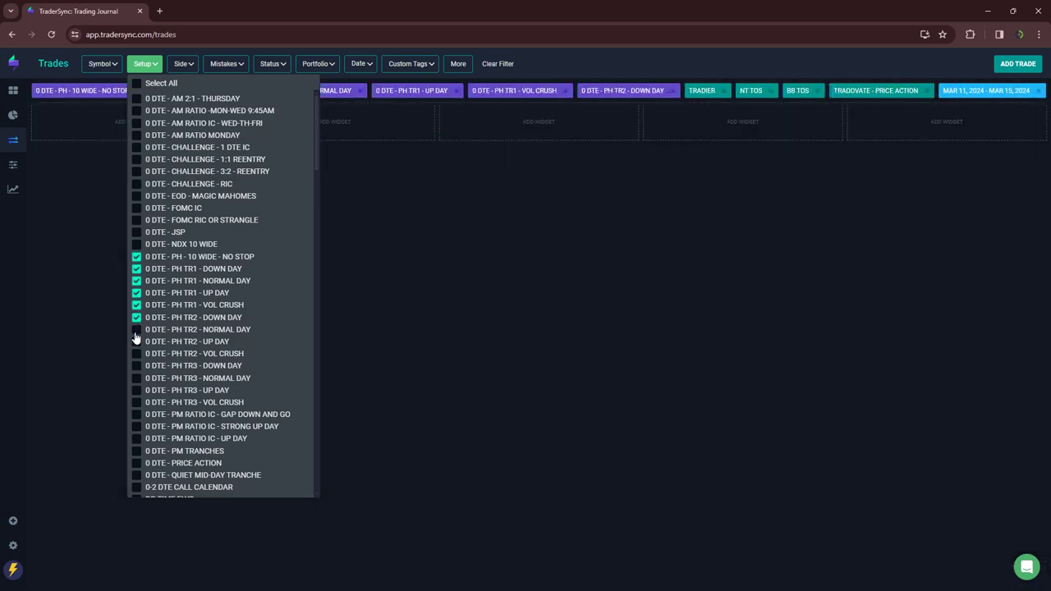
pyautogui.click(136, 329)
# Add PH TR2 Up Day and Vol Crush plus all four PH TR3 setups, showing 9 trades
pyautogui.click(136, 341)
pyautogui.click(136, 353)
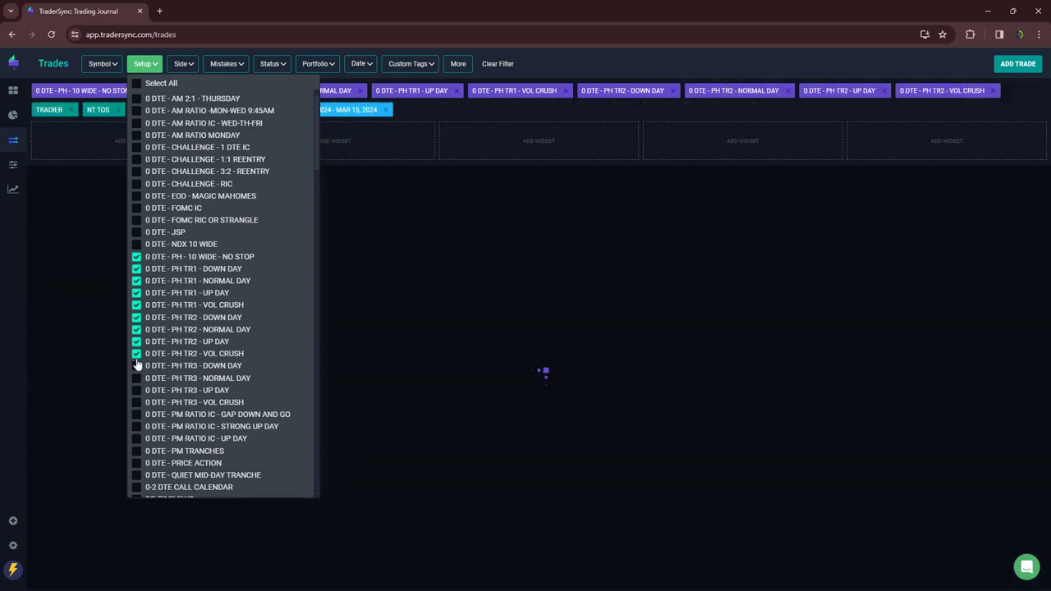
pyautogui.click(137, 365)
pyautogui.click(136, 378)
pyautogui.click(137, 390)
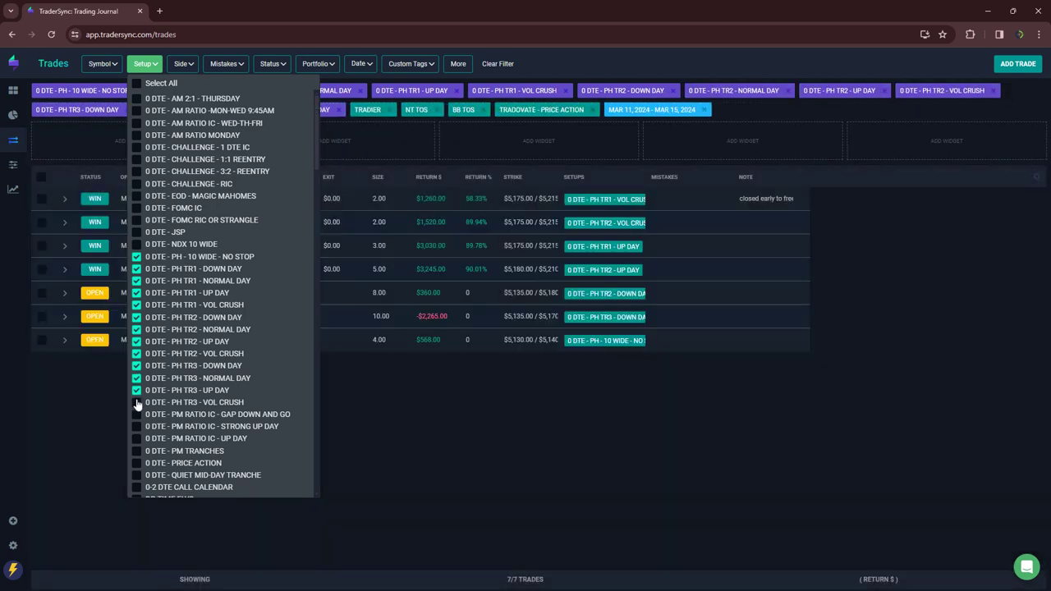
pyautogui.click(136, 402)
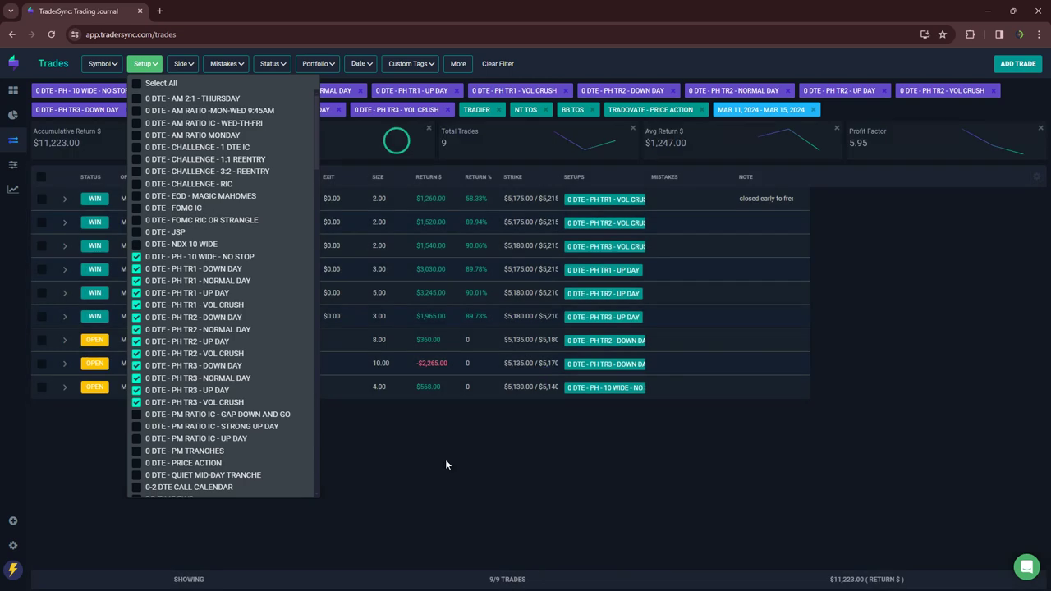
pyautogui.click(446, 464)
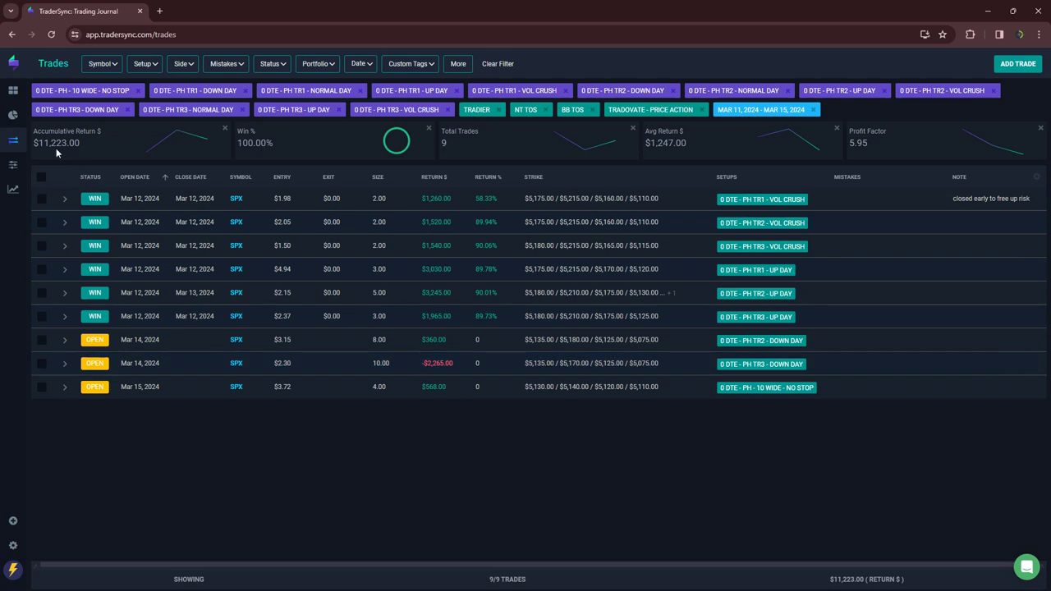
pyautogui.click(143, 65)
# Clear all setups, then filter to PM Ratio IC Gap Down and Go, Strong Up Day, Up Day and PM Tranches
pyautogui.click(137, 84)
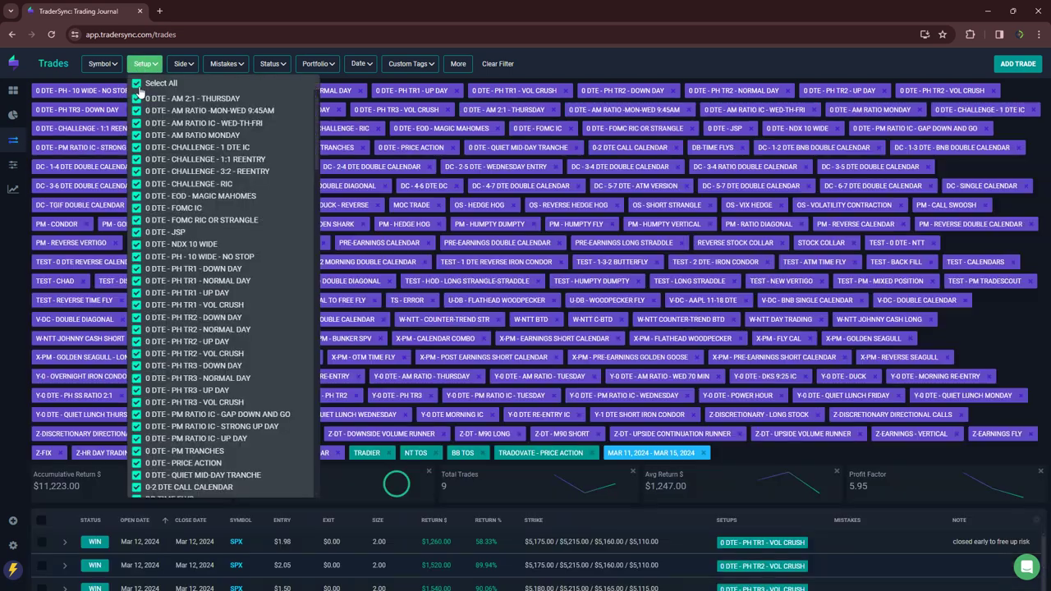
pyautogui.click(137, 84)
pyautogui.click(195, 414)
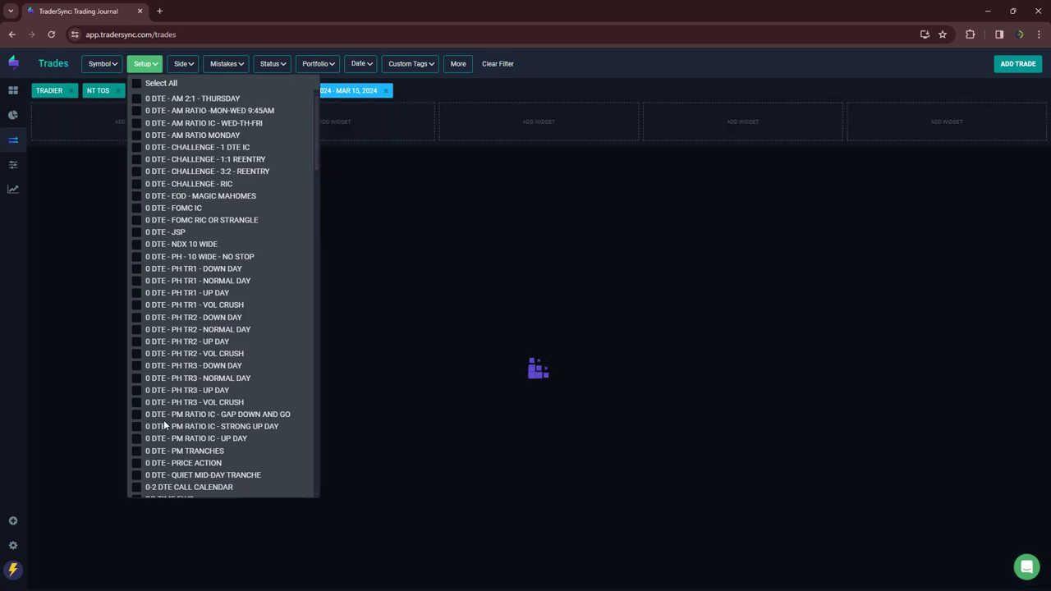
pyautogui.click(137, 426)
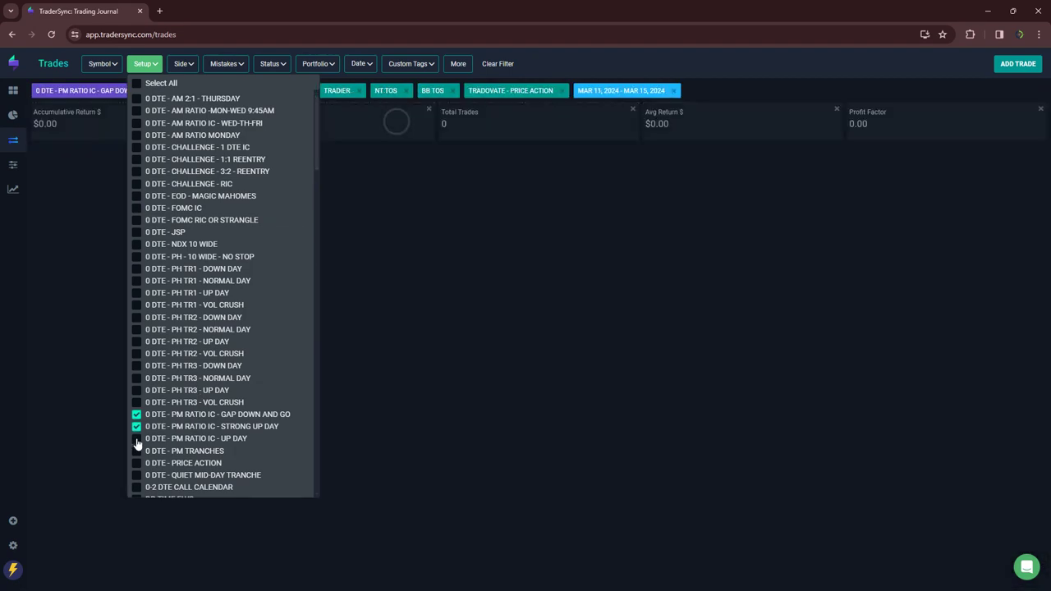
pyautogui.click(137, 439)
pyautogui.click(136, 451)
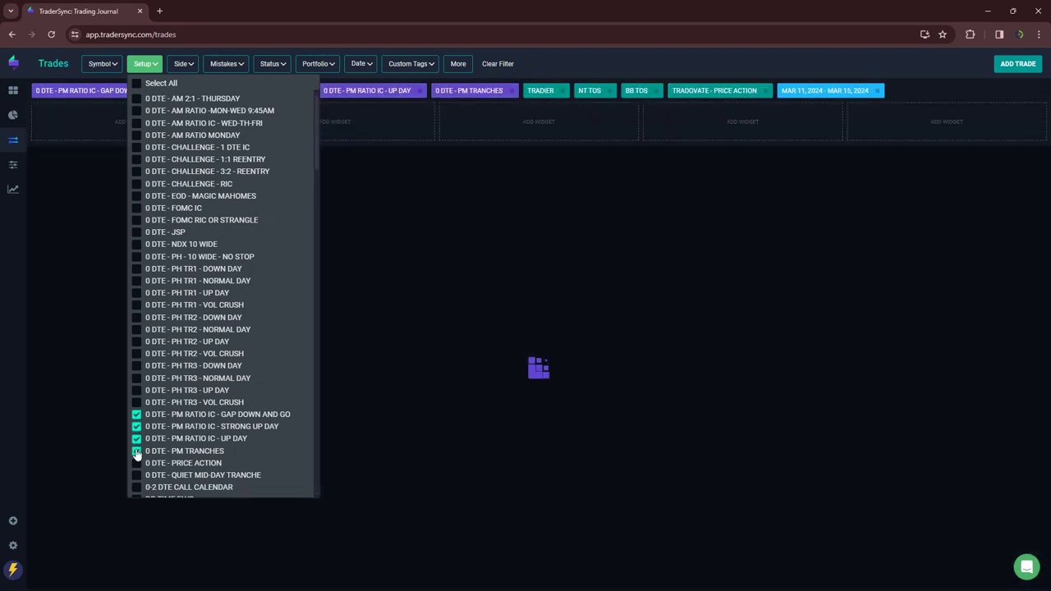
pyautogui.click(419, 474)
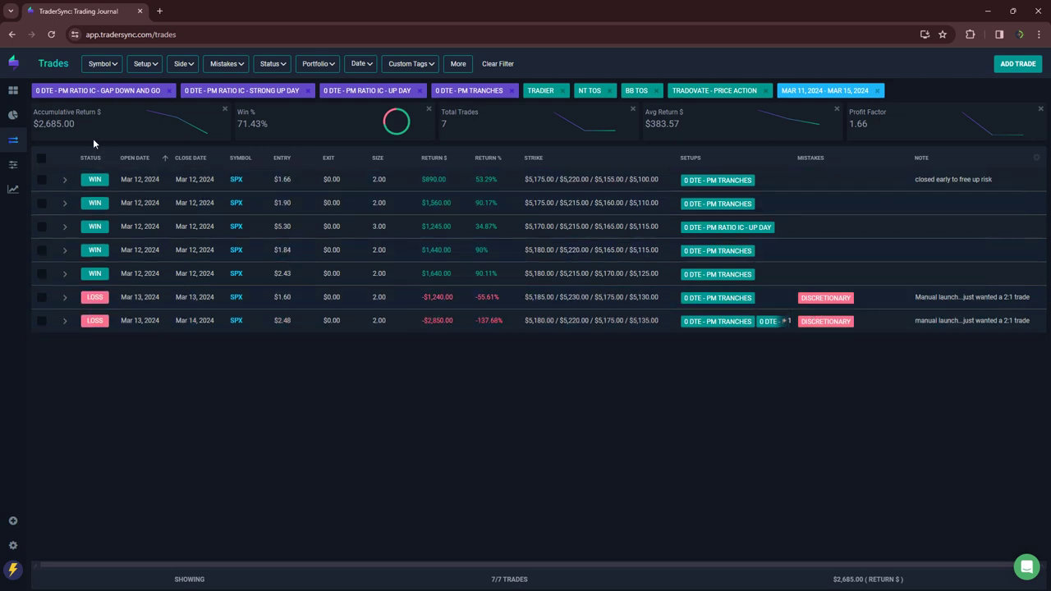
pyautogui.click(155, 66)
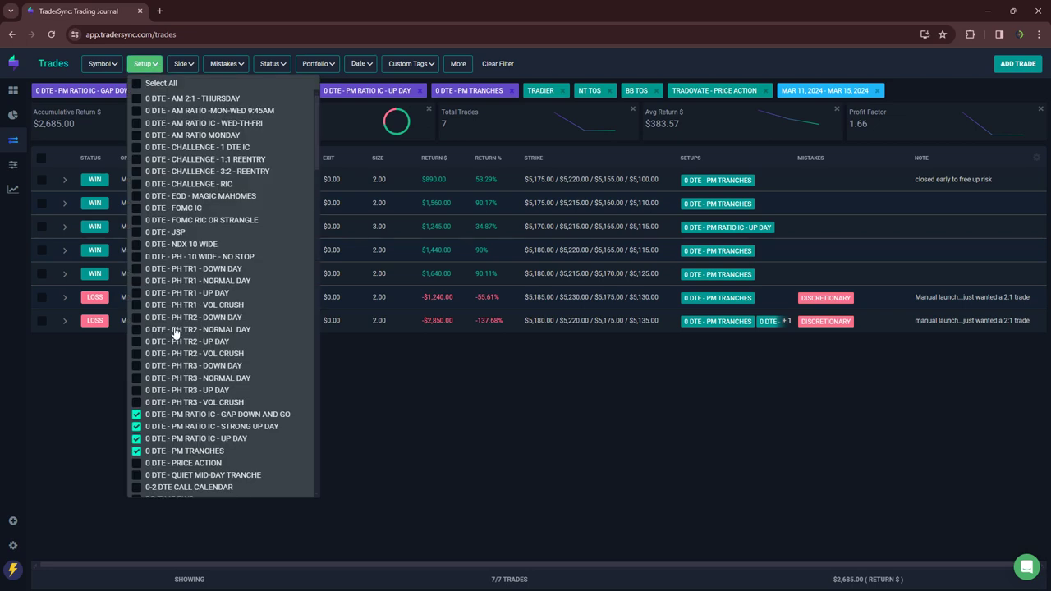
# Swap the four PM setups for 0 DTE - PRICE ACTION and refresh its 23 trades
pyautogui.click(136, 415)
pyautogui.click(136, 426)
pyautogui.click(136, 438)
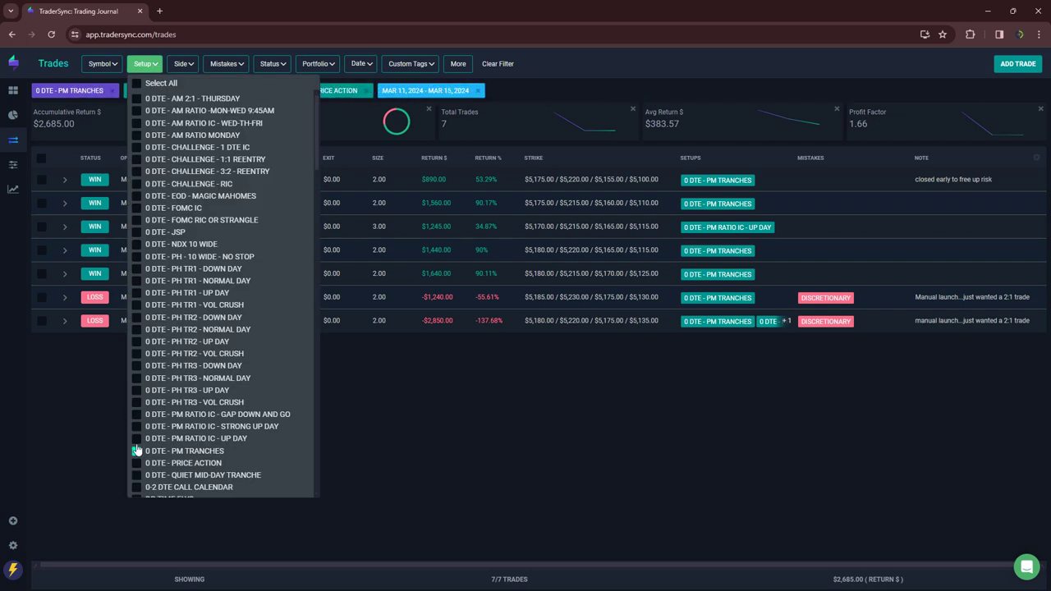
pyautogui.click(136, 450)
pyautogui.click(136, 463)
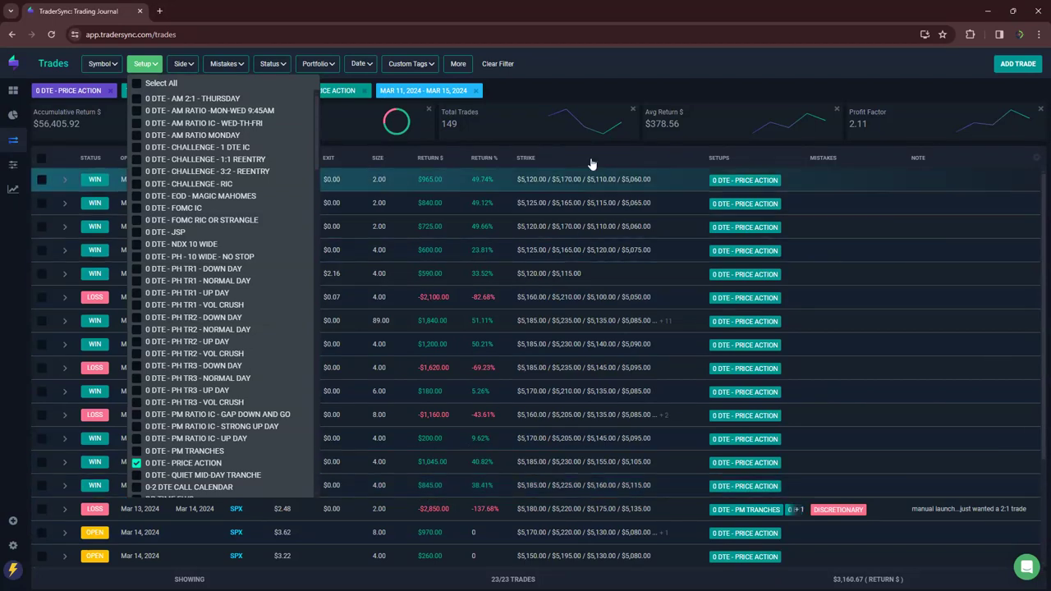
pyautogui.click(581, 85)
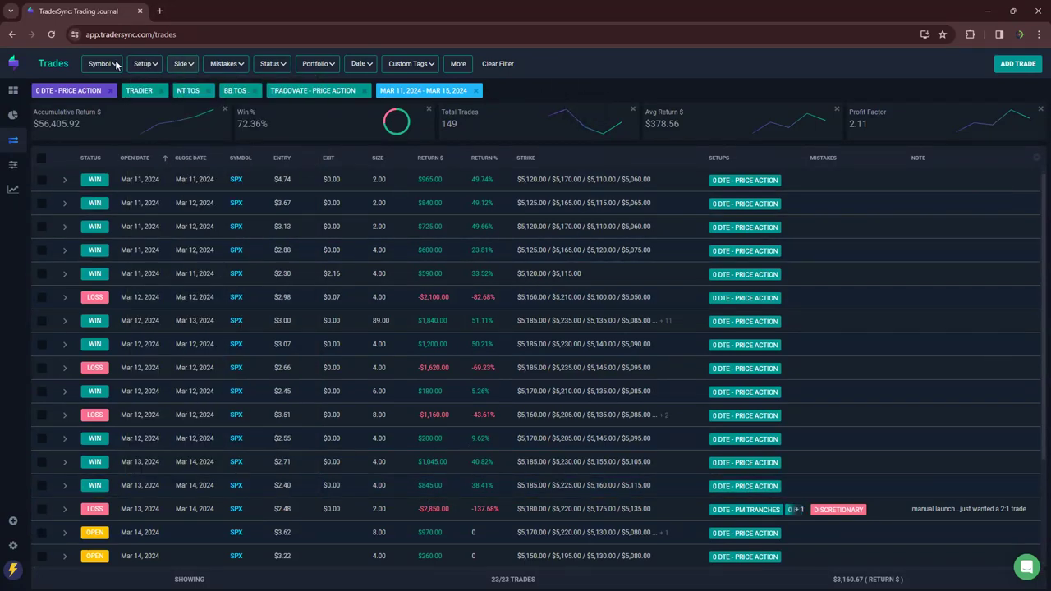
pyautogui.click(50, 36)
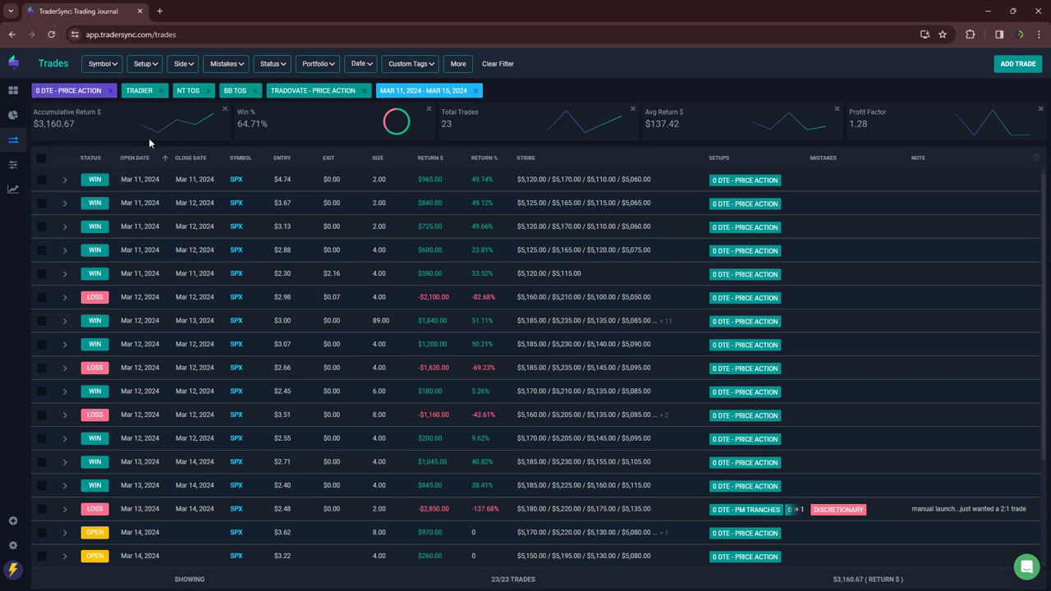
# Switch the filter from Price Action to 0 DTE - QUIET MID-DAY TRANCHE
pyautogui.click(153, 66)
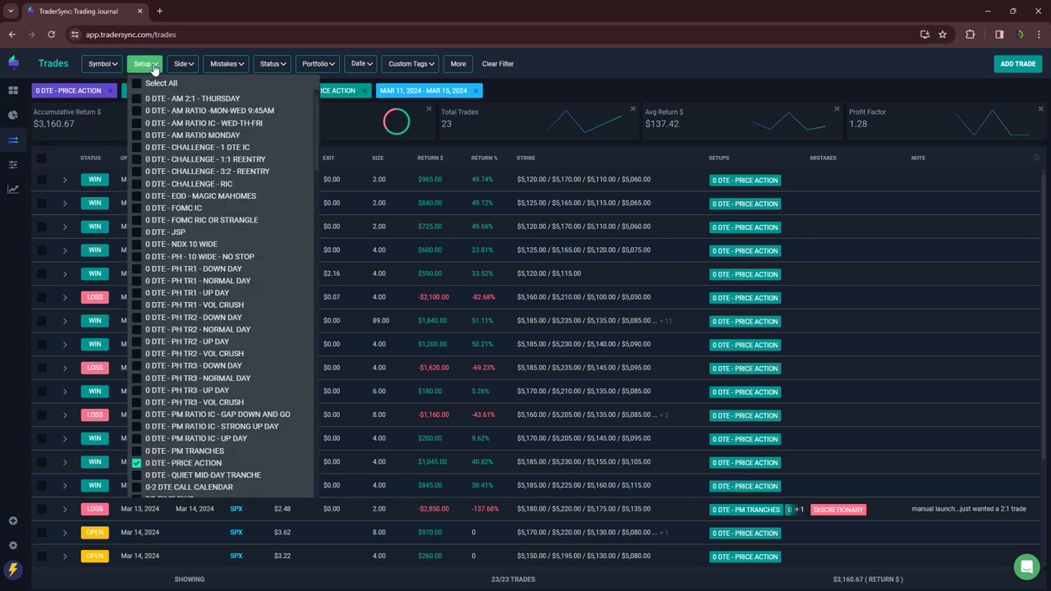
pyautogui.click(137, 463)
pyautogui.click(136, 474)
pyautogui.scroll(-1, 189, 456)
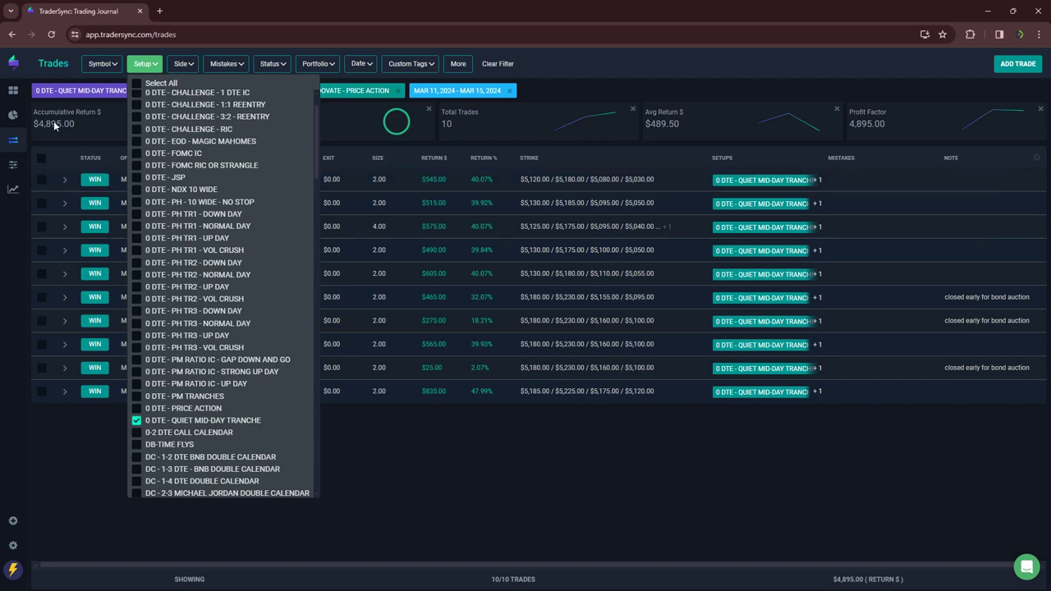
# Filter to the 0-2 DTE CALL CALENDAR setup to review its single losing trade
pyautogui.click(136, 421)
pyautogui.click(136, 432)
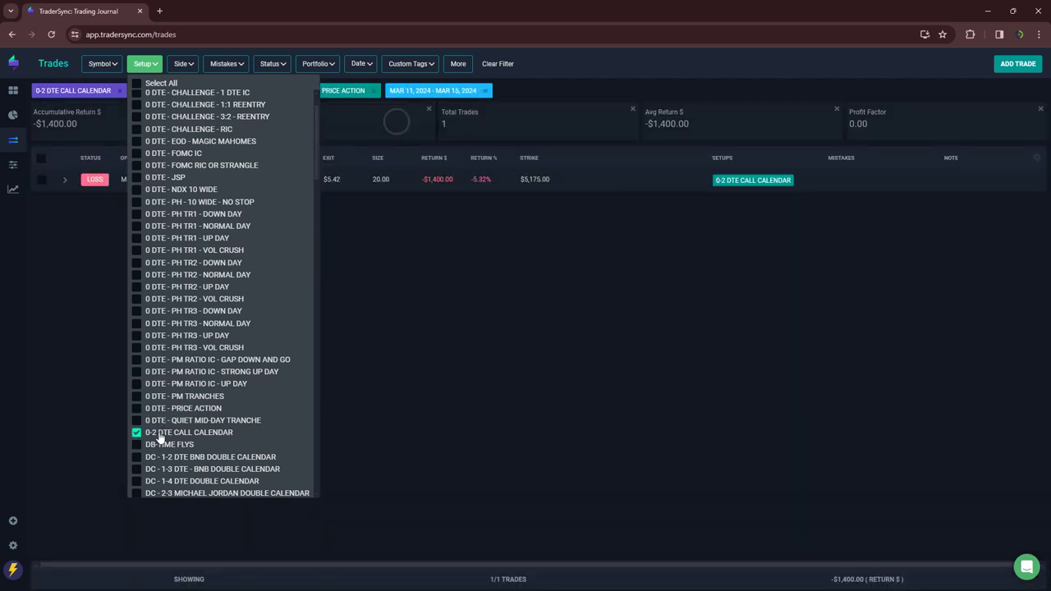
pyautogui.click(428, 227)
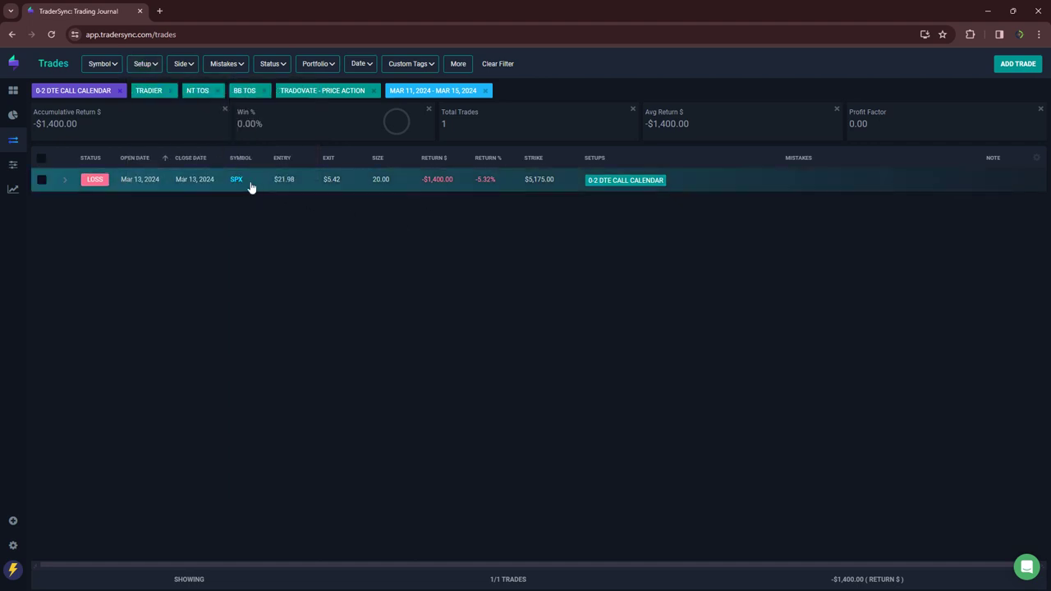
# Swap to DB-TIME FLYS to see its one open trade, then uncheck it
pyautogui.click(144, 64)
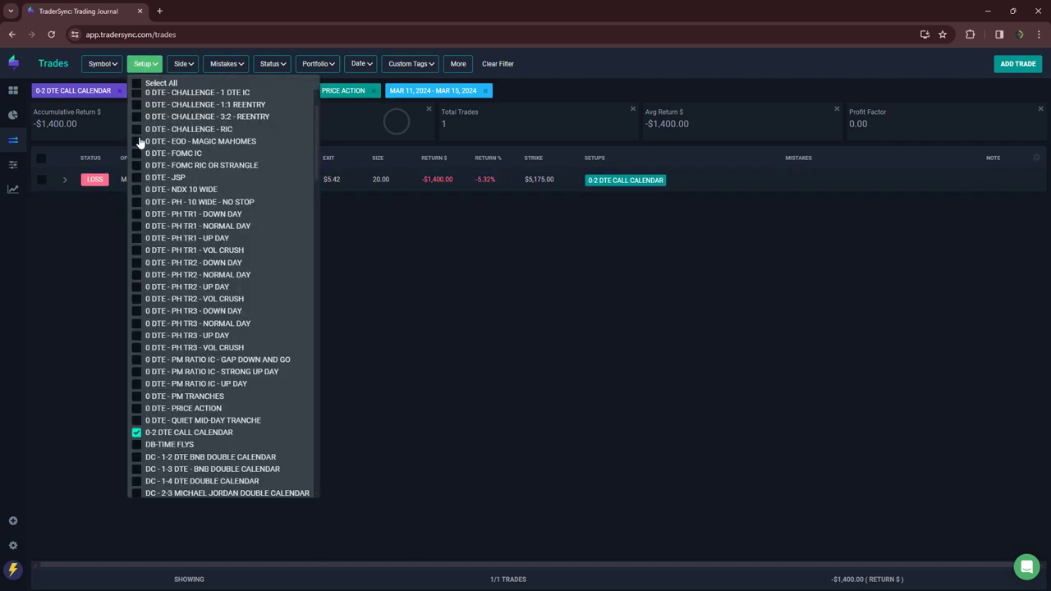
pyautogui.click(136, 434)
pyautogui.click(136, 445)
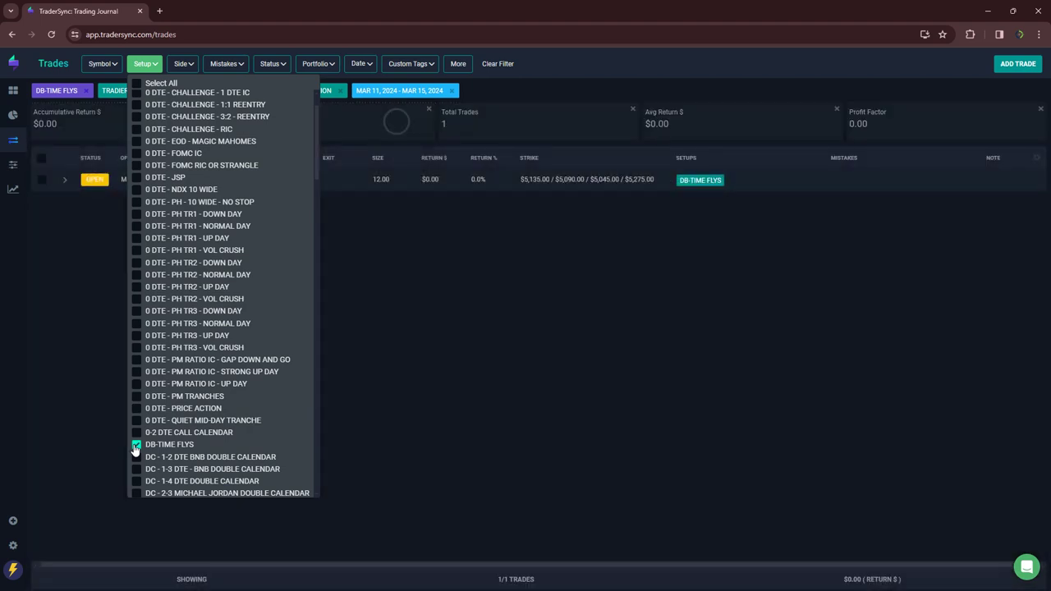
pyautogui.scroll(-2, 169, 431)
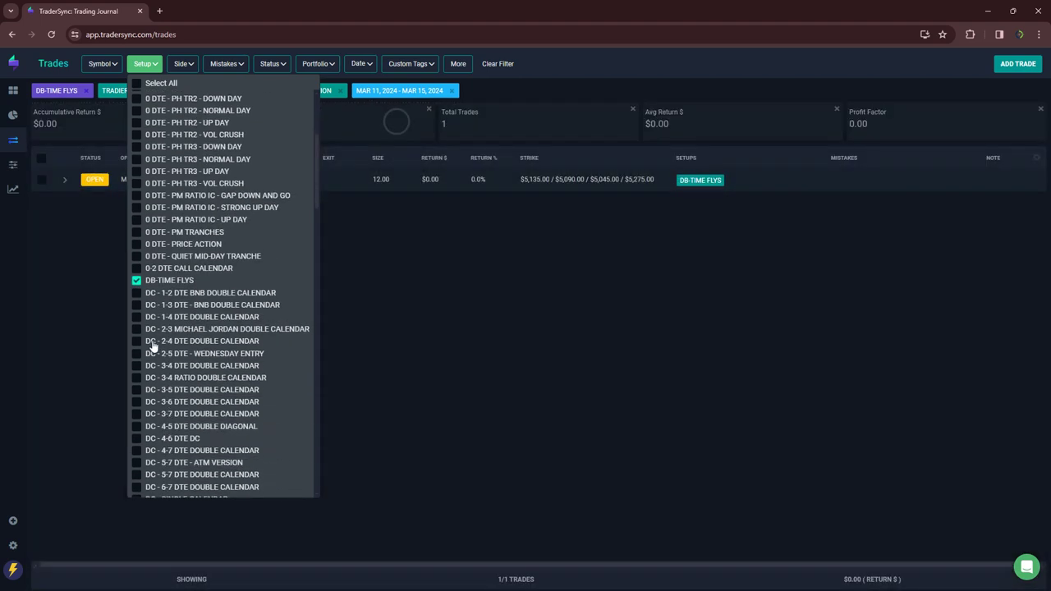
pyautogui.click(137, 280)
# Add the DC calendar setups from 1-2 DTE BNB through 3-6 DTE Double Calendar
pyautogui.click(136, 292)
pyautogui.click(136, 304)
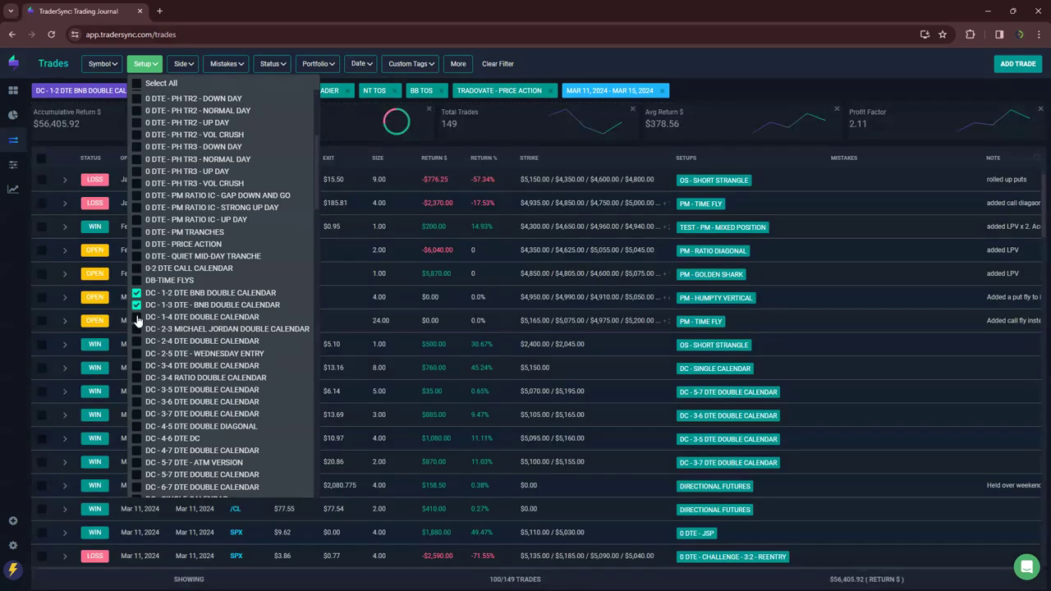
pyautogui.click(136, 316)
pyautogui.click(136, 328)
pyautogui.click(136, 340)
pyautogui.click(137, 353)
pyautogui.click(136, 365)
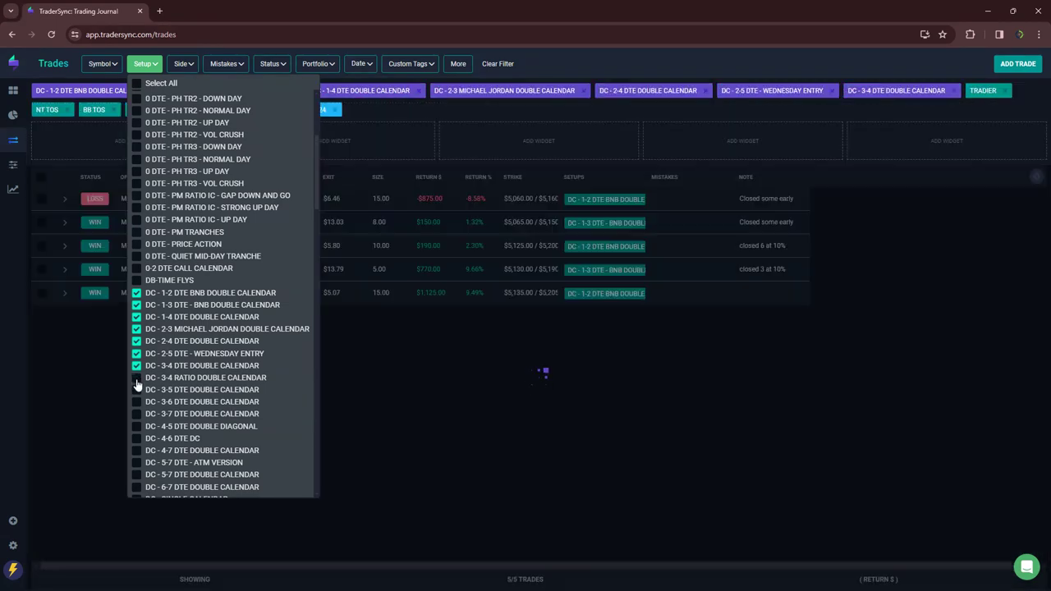
pyautogui.click(136, 377)
pyautogui.click(136, 389)
pyautogui.click(137, 402)
# Add DC 3-7 DTE through DC TGIF Double Calendar, showing 15 trades totalling $4,990
pyautogui.click(136, 414)
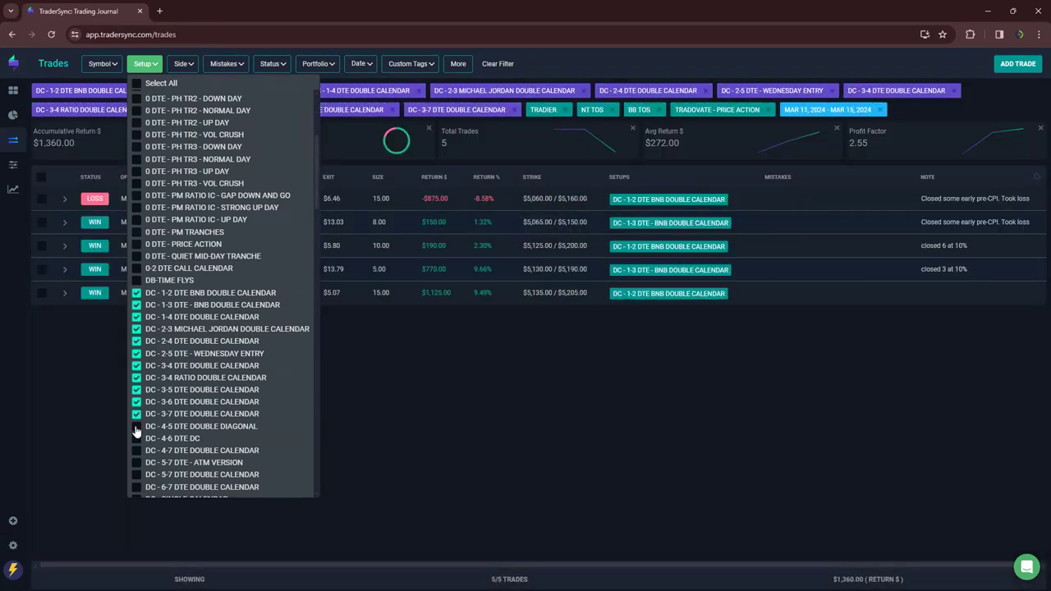
pyautogui.click(136, 426)
pyautogui.click(136, 438)
pyautogui.click(137, 450)
pyautogui.click(136, 462)
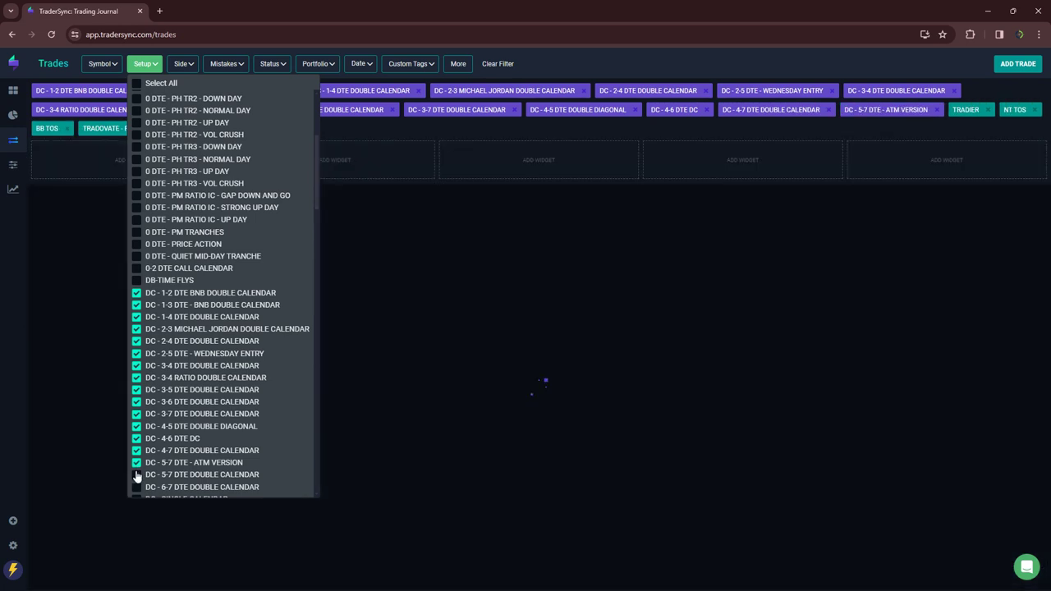
pyautogui.click(136, 475)
pyautogui.scroll(-2, 139, 472)
pyautogui.click(137, 377)
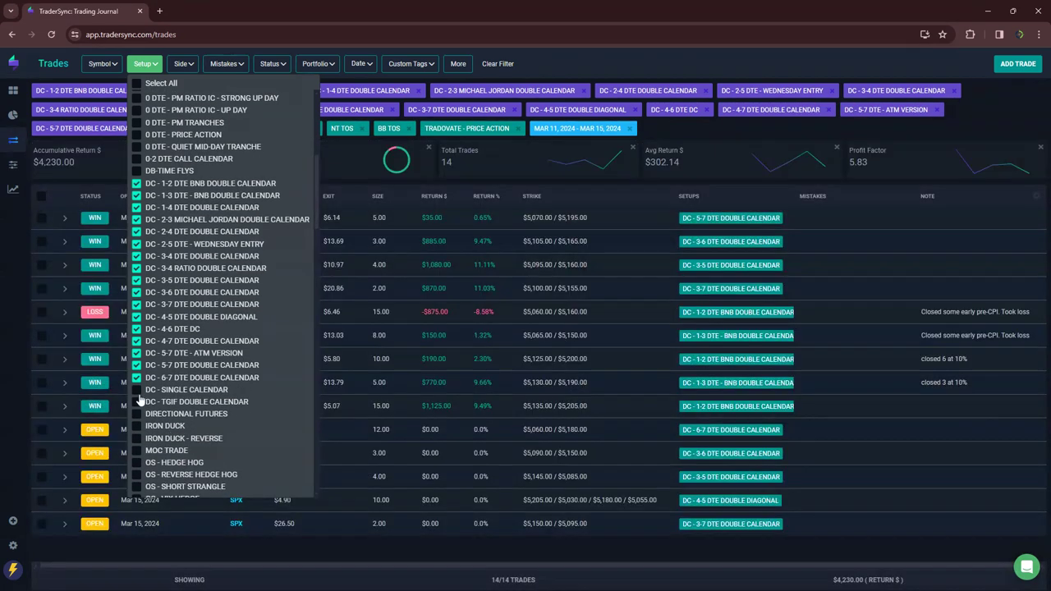
pyautogui.click(136, 389)
pyautogui.click(136, 402)
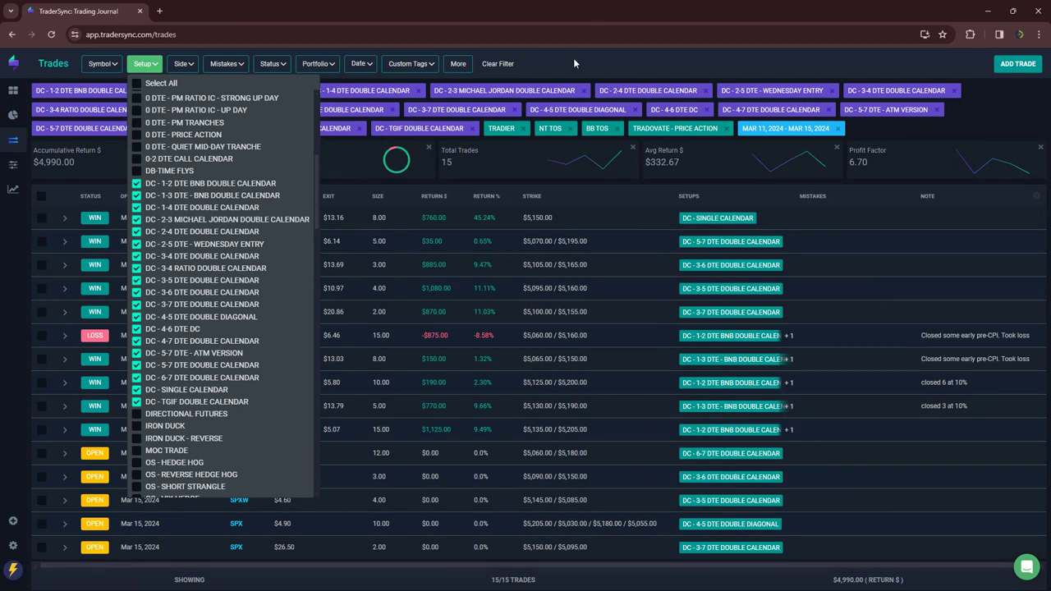
pyautogui.click(573, 58)
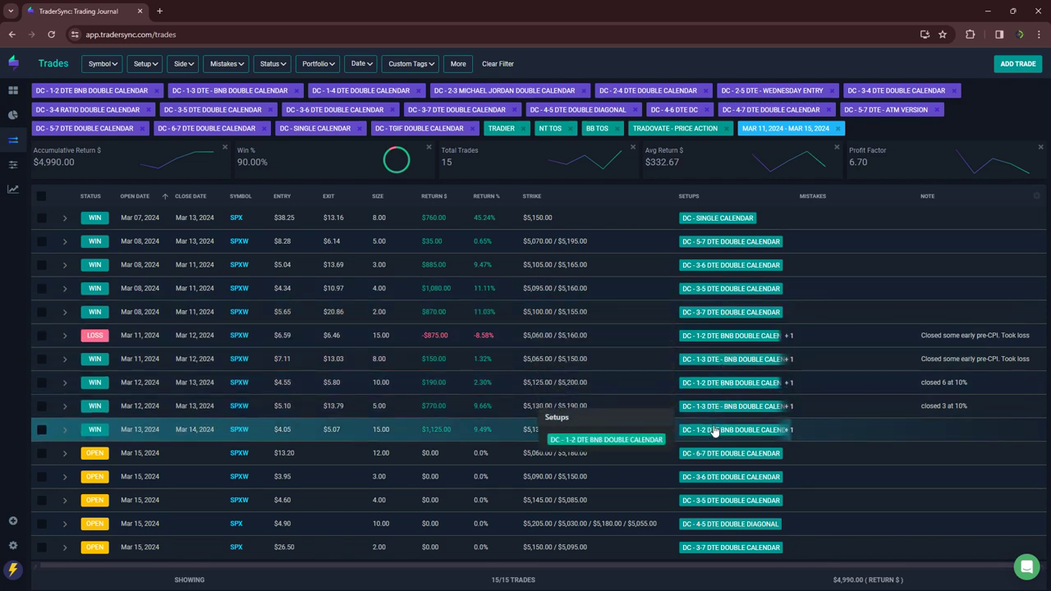
pyautogui.click(130, 64)
# Filter the trades to the Directional Futures setup only (21 trades, $4,028.50)
pyautogui.click(138, 86)
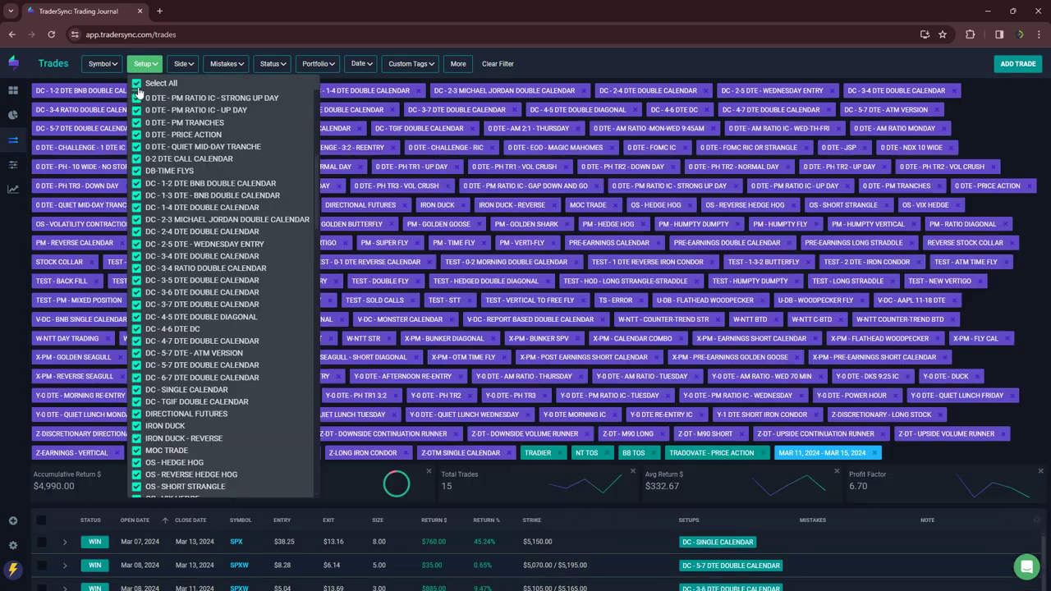
pyautogui.click(137, 86)
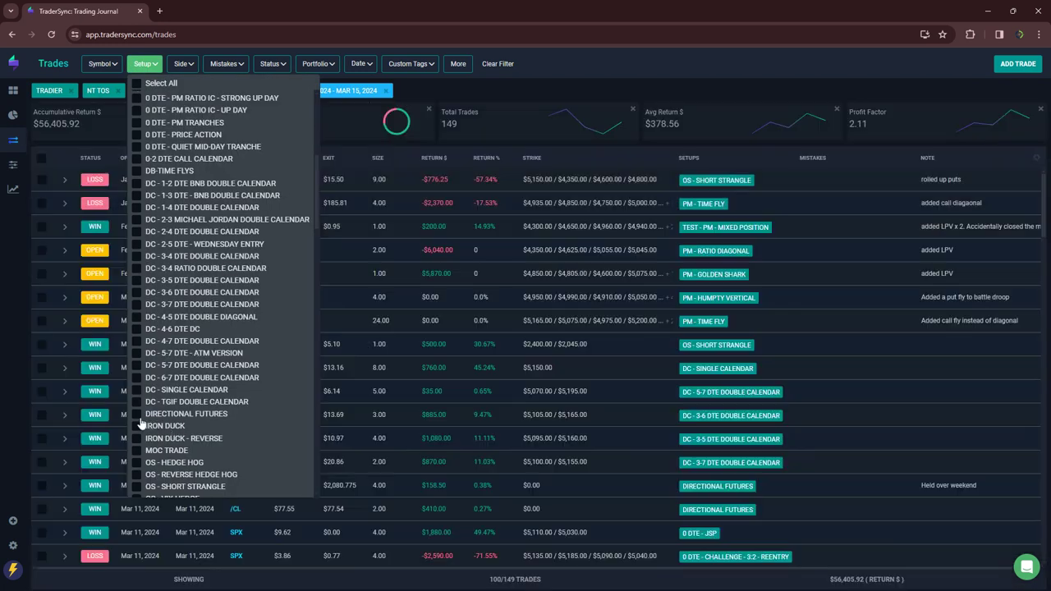
pyautogui.click(136, 415)
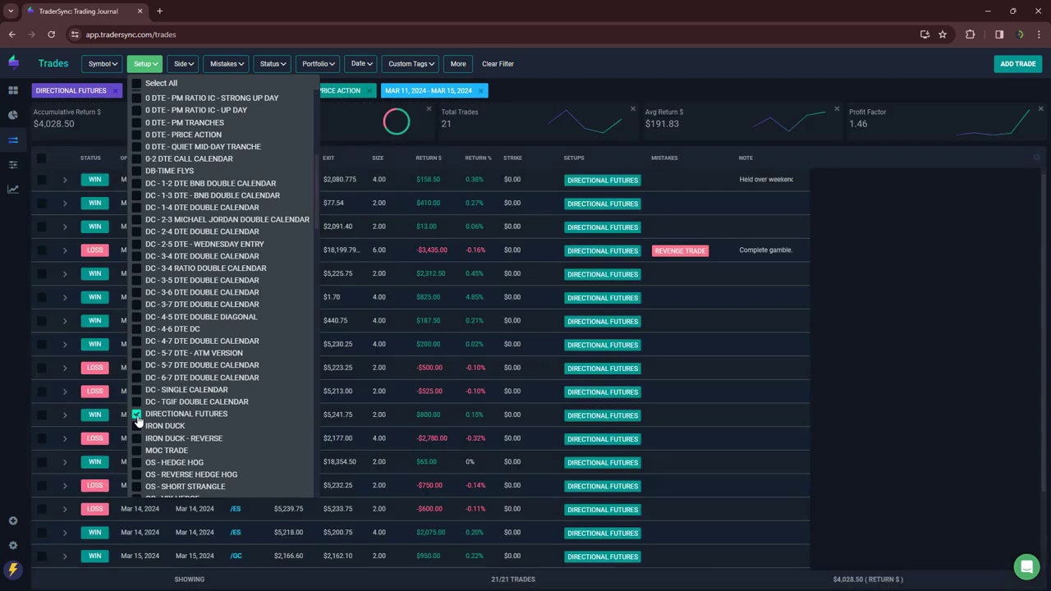
pyautogui.click(559, 77)
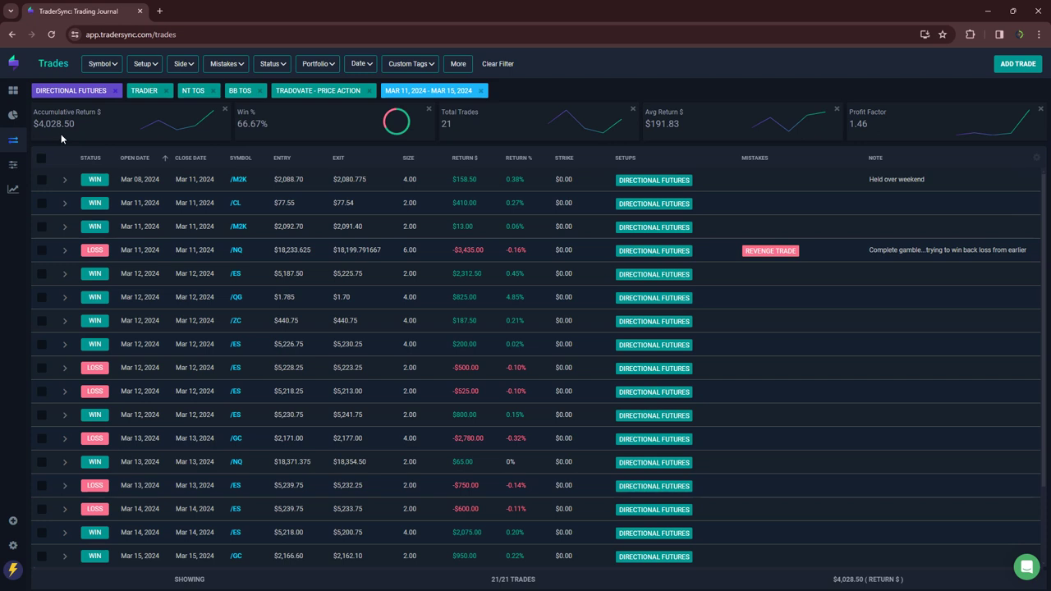
# Replace Directional Futures with Iron Duck in the setup filter
pyautogui.click(145, 65)
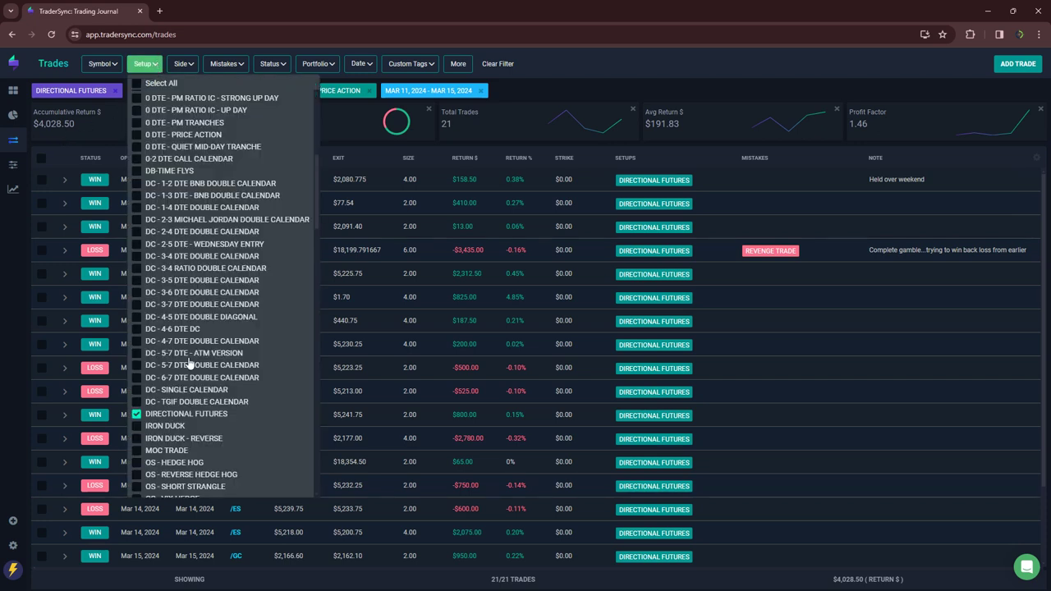
pyautogui.click(136, 414)
pyautogui.click(136, 426)
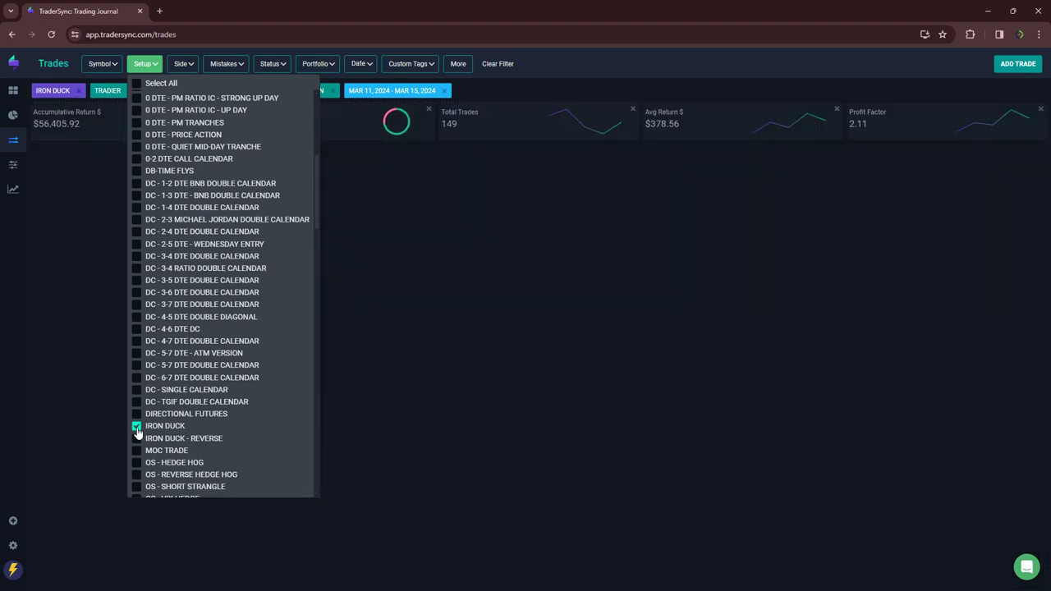
# Swap Iron Duck for MOC Trade in the setup filter, leaving one -$125.00 /ES trade
pyautogui.click(136, 451)
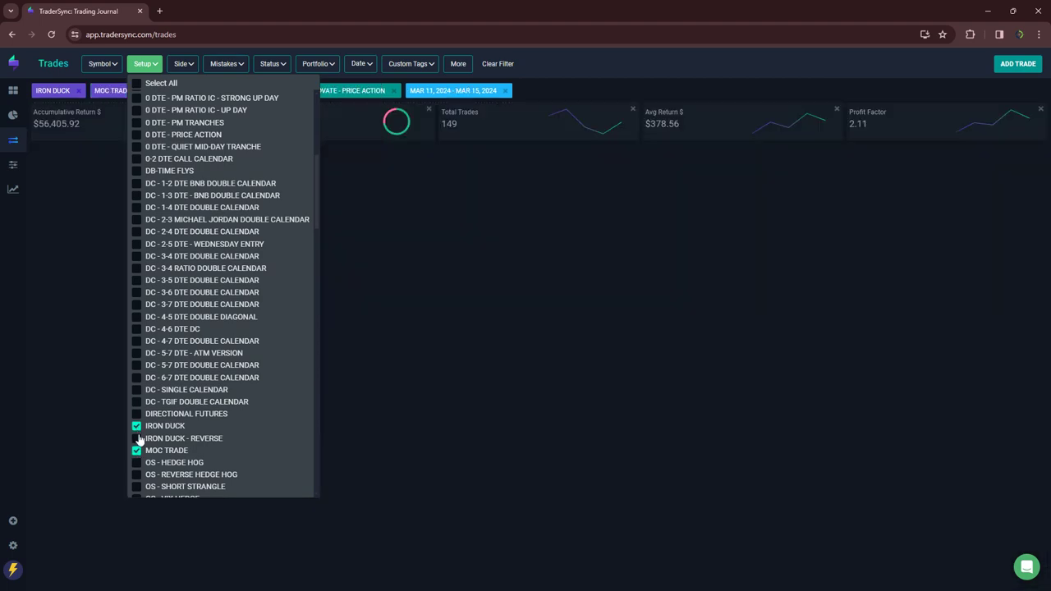
pyautogui.click(136, 426)
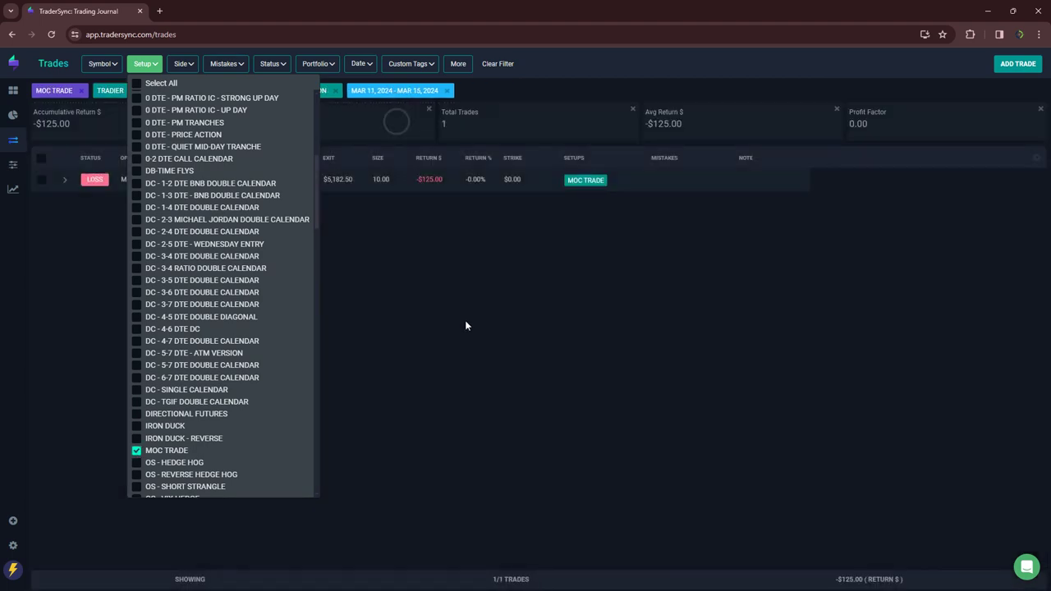
pyautogui.click(463, 323)
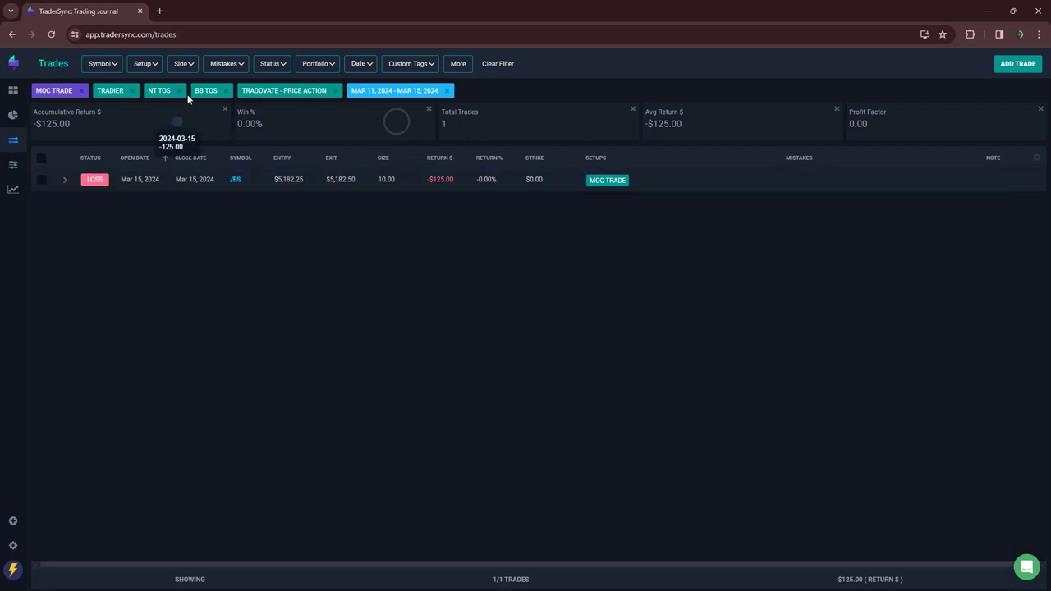
pyautogui.click(146, 64)
# Replace MOC Trade with the five OS setups, Hedge Hog through Volatility Contraction (4 trades, -$276.25)
pyautogui.scroll(-3, 152, 423)
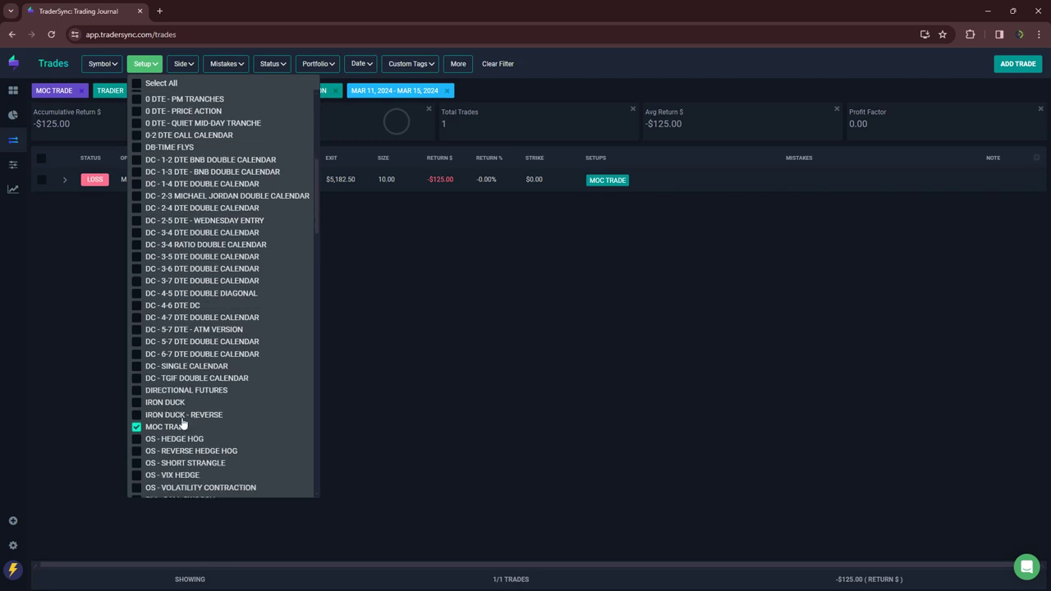
pyautogui.click(136, 232)
pyautogui.click(136, 244)
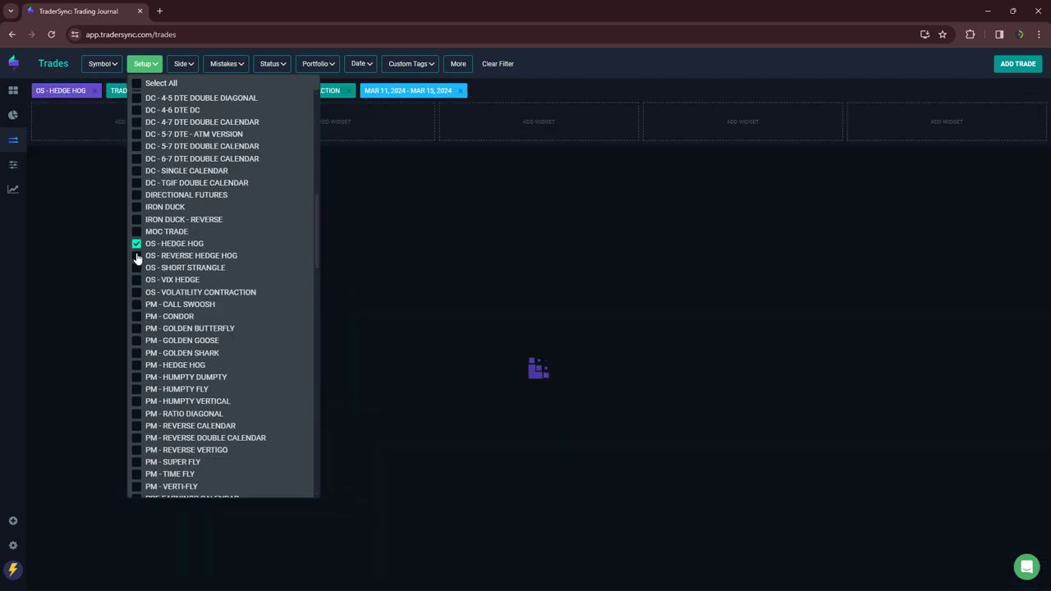
pyautogui.click(136, 256)
pyautogui.click(137, 268)
pyautogui.click(136, 279)
pyautogui.click(136, 293)
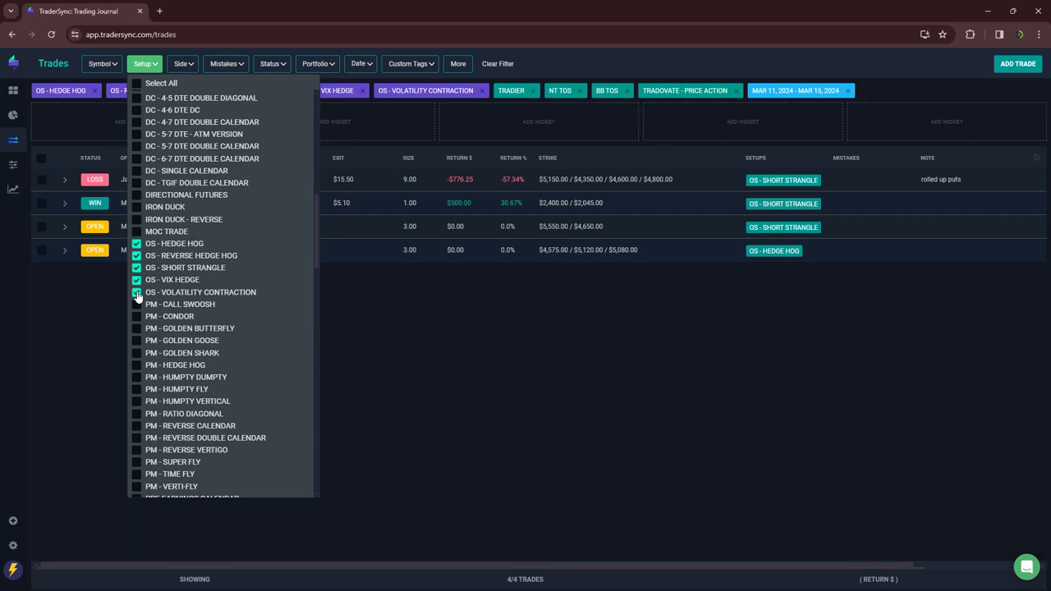
pyautogui.click(501, 395)
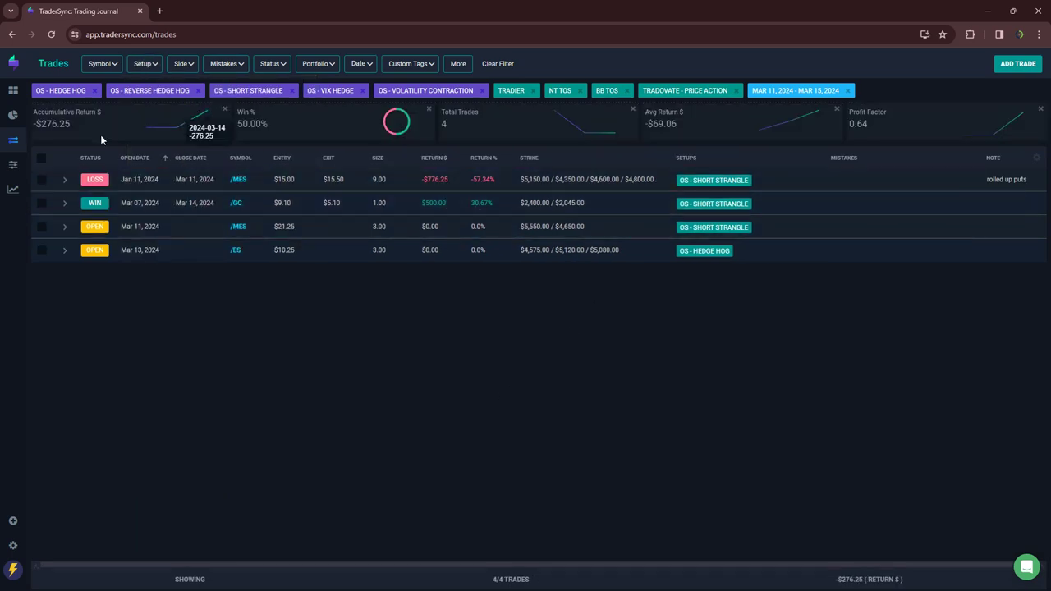
# Remove the five OS setups from the filter and add PM - Call Swoosh
pyautogui.click(143, 63)
pyautogui.click(136, 243)
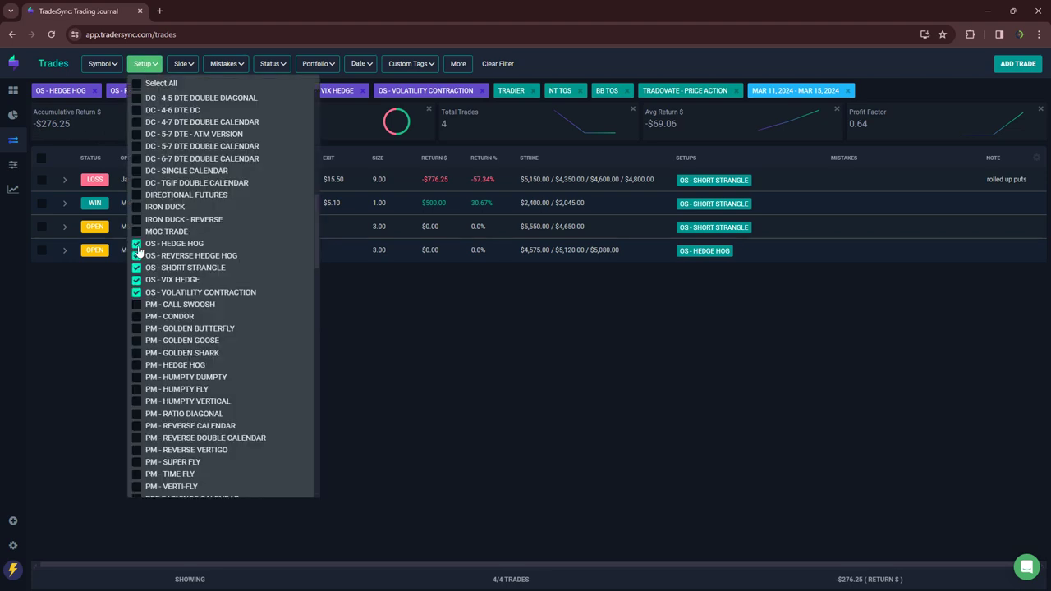
pyautogui.click(136, 255)
pyautogui.click(137, 268)
pyautogui.click(136, 280)
pyautogui.click(136, 293)
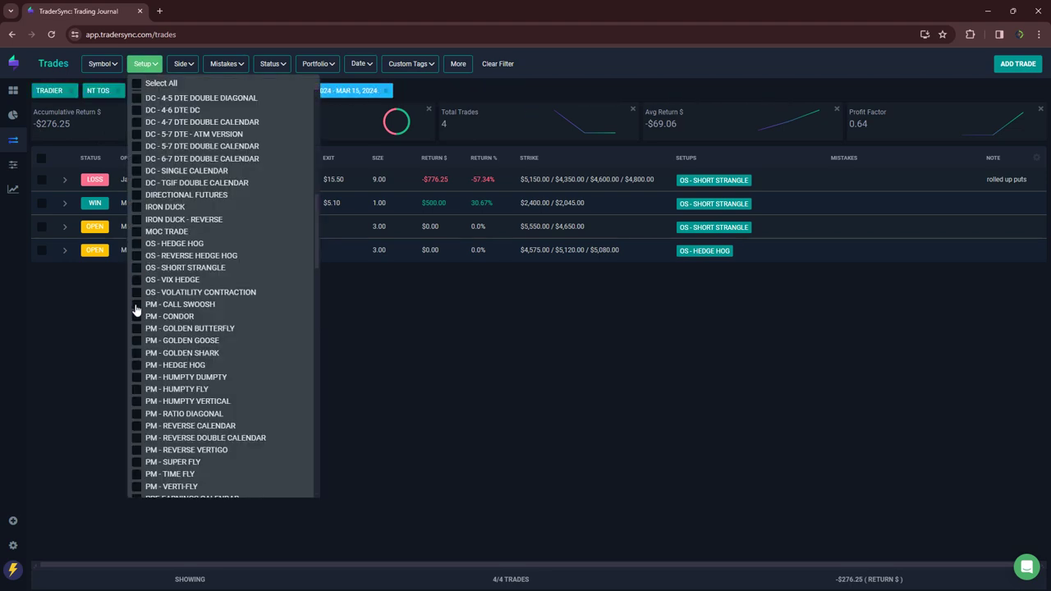
pyautogui.click(136, 304)
# Add PM - Condor through PM - Verti-Fly to the setup filter, showing 6 trades at -$2,540.00
pyautogui.click(136, 316)
pyautogui.click(136, 329)
pyautogui.click(136, 340)
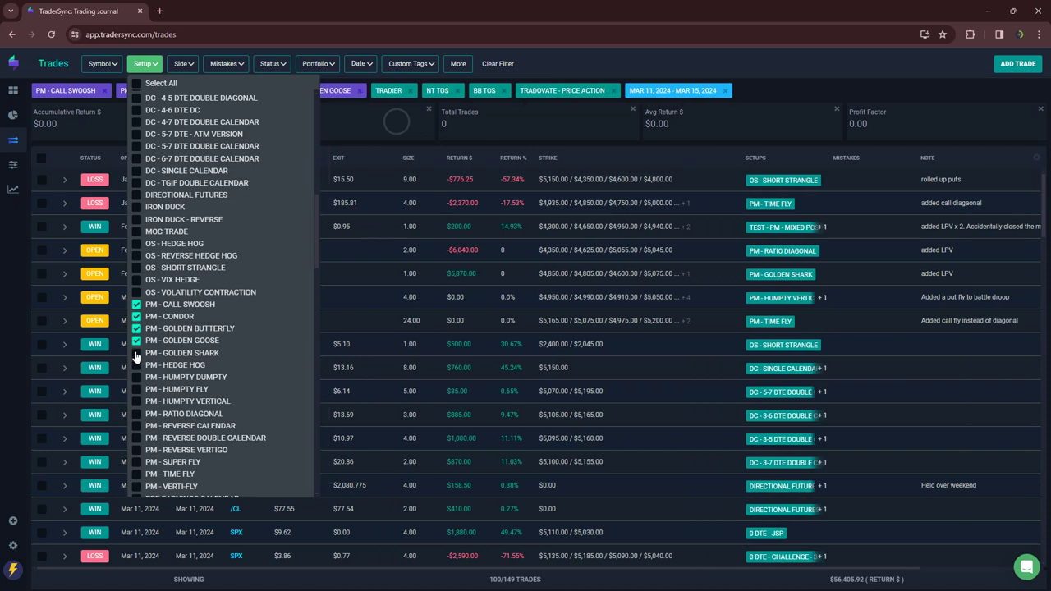
pyautogui.click(137, 353)
pyautogui.click(137, 364)
pyautogui.click(136, 377)
pyautogui.click(136, 389)
pyautogui.click(136, 400)
pyautogui.click(137, 413)
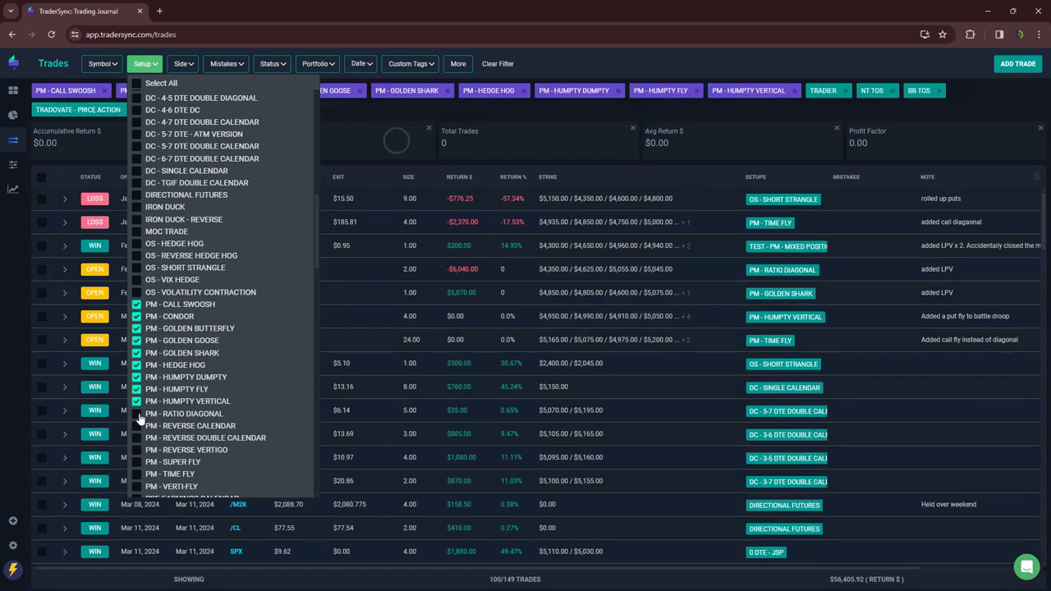
pyautogui.click(137, 425)
pyautogui.click(136, 438)
pyautogui.click(137, 449)
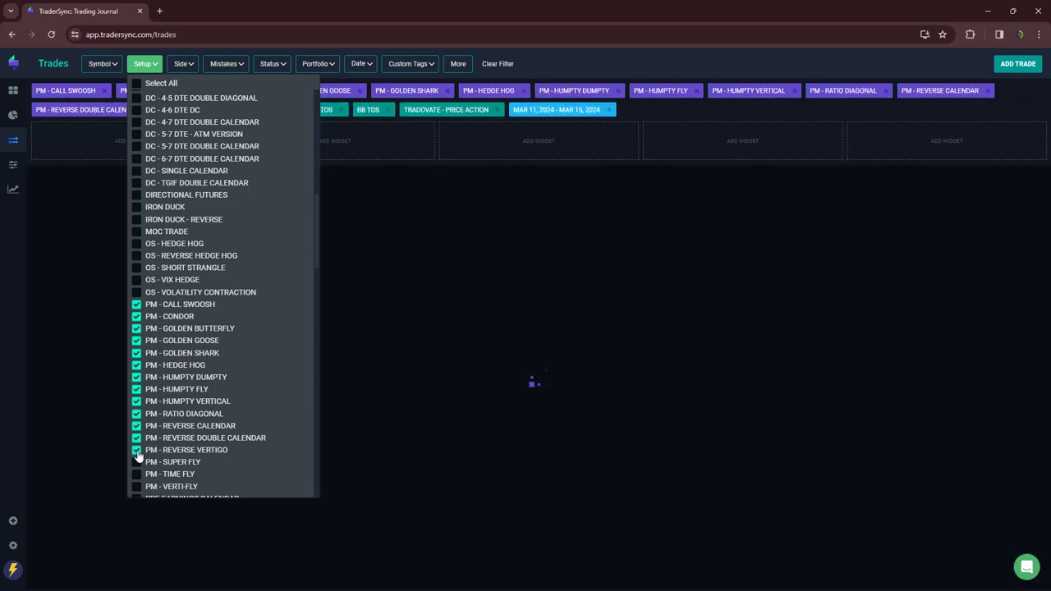
pyautogui.click(136, 462)
pyautogui.click(136, 473)
pyautogui.click(137, 487)
pyautogui.scroll(-2, 206, 443)
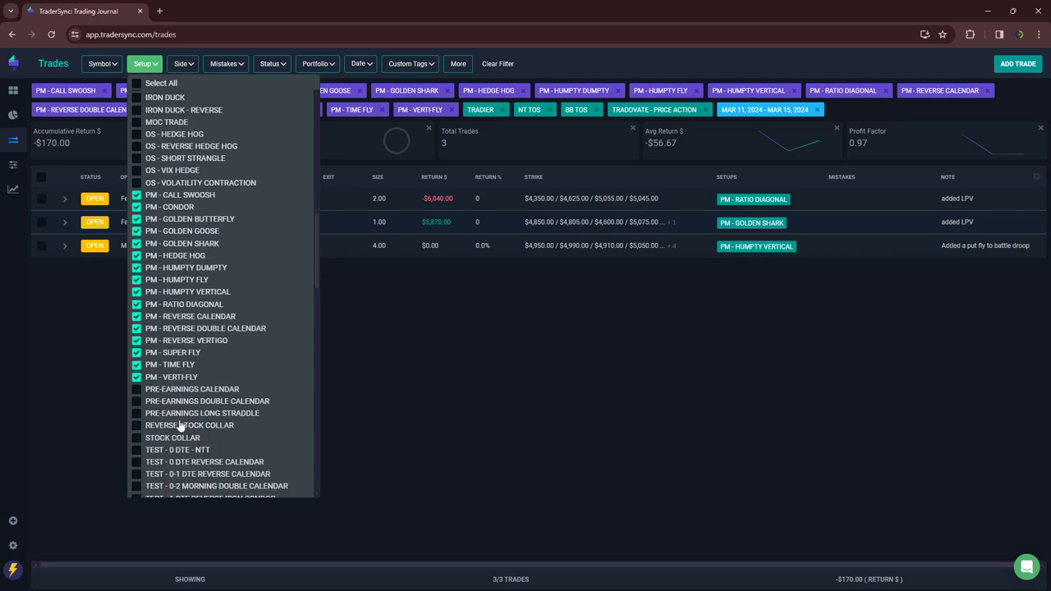
pyautogui.click(567, 458)
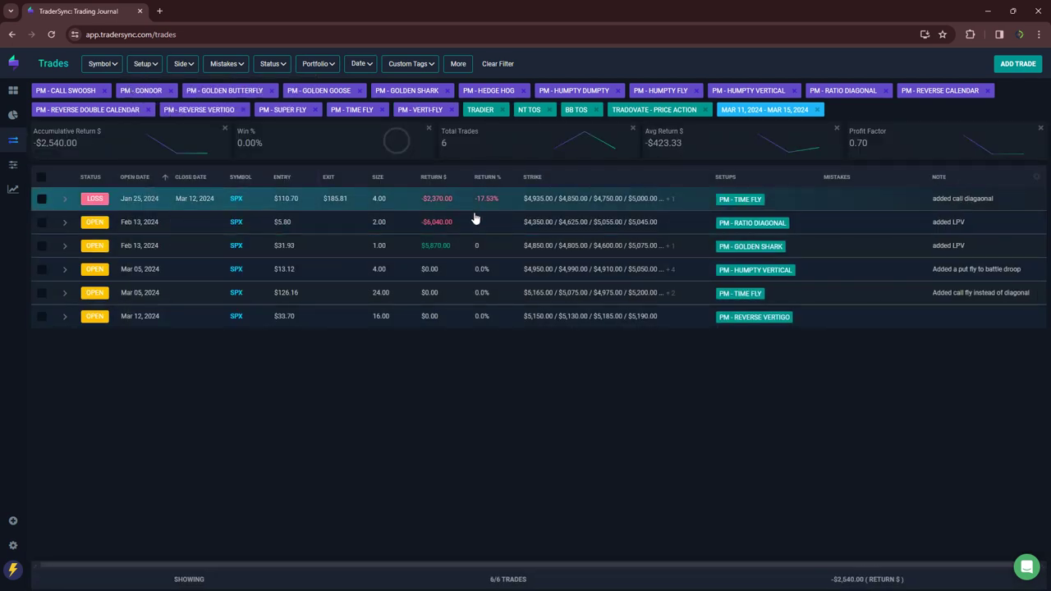